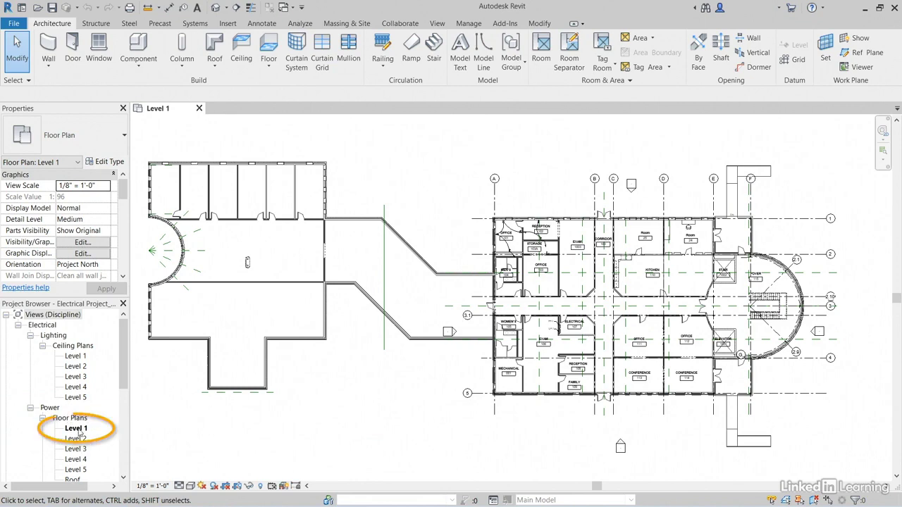
Zoom into Electrical room 107 and select the 208V, 100 A PP-1 panelboard.
{"action": "middle_click_drag", "start_coordinate": [306, 380], "coordinate": [165, 393]}
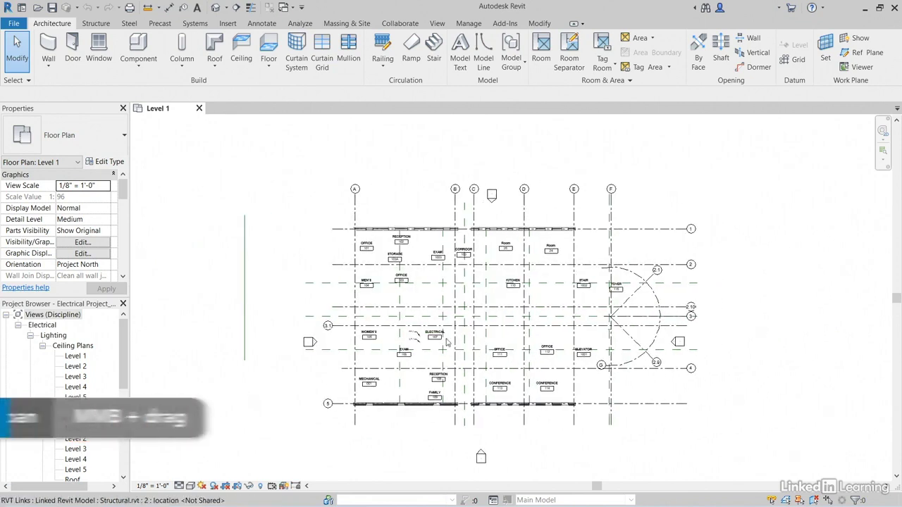
{"action": "scroll", "coordinate": [429, 342], "scroll_direction": "up", "scroll_amount": 8}
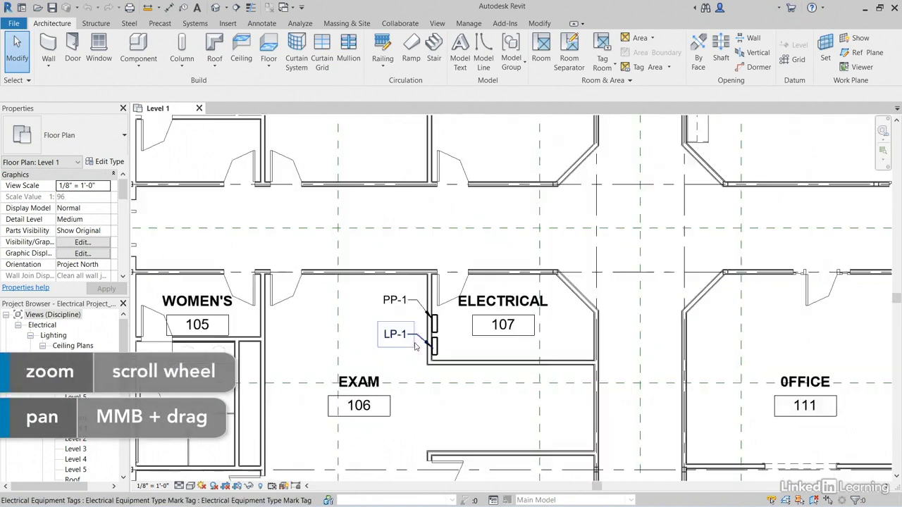
{"action": "middle_click_drag", "start_coordinate": [479, 326], "coordinate": [432, 349]}
{"action": "scroll", "coordinate": [432, 349], "scroll_direction": "up", "scroll_amount": 3}
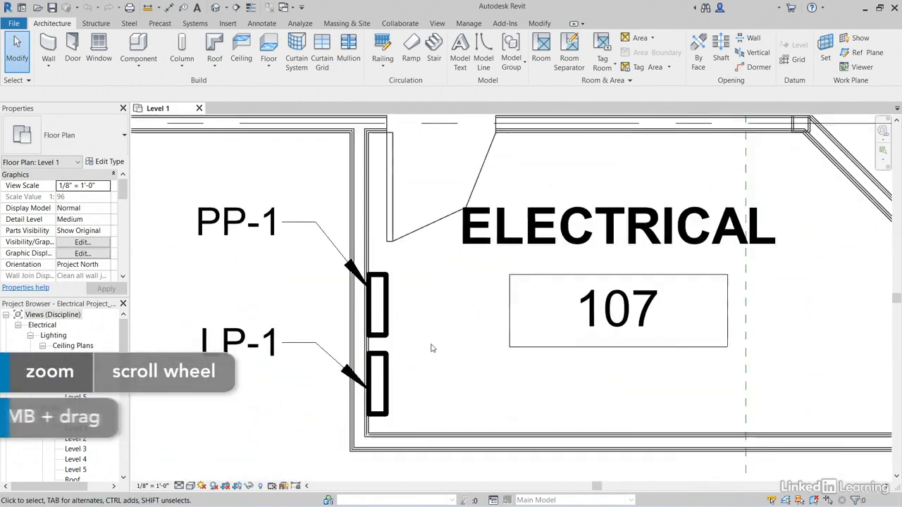
{"action": "left_click", "coordinate": [400, 309]}
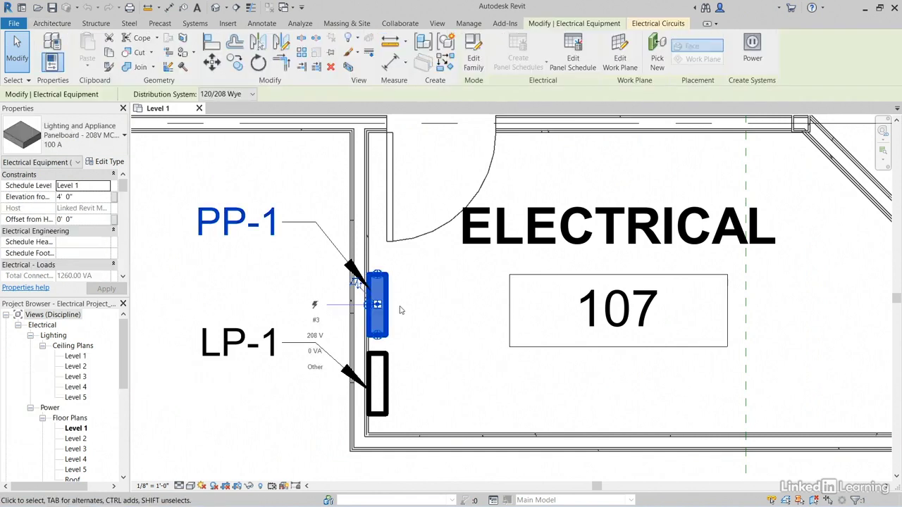
{"action": "scroll", "coordinate": [407, 320], "scroll_direction": "up", "scroll_amount": 4}
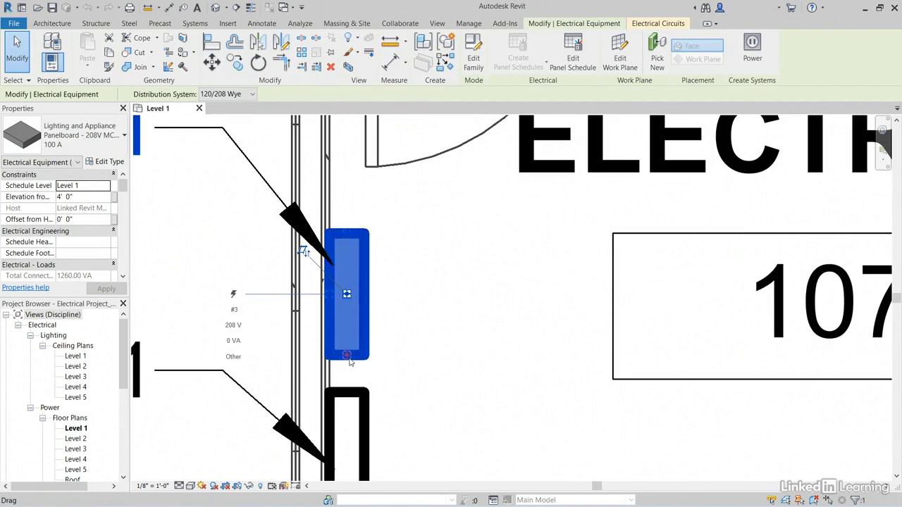
Start a face conduit connection on PP-1 and set the connector offset to 6 inches.
{"action": "right_click", "coordinate": [346, 236]}
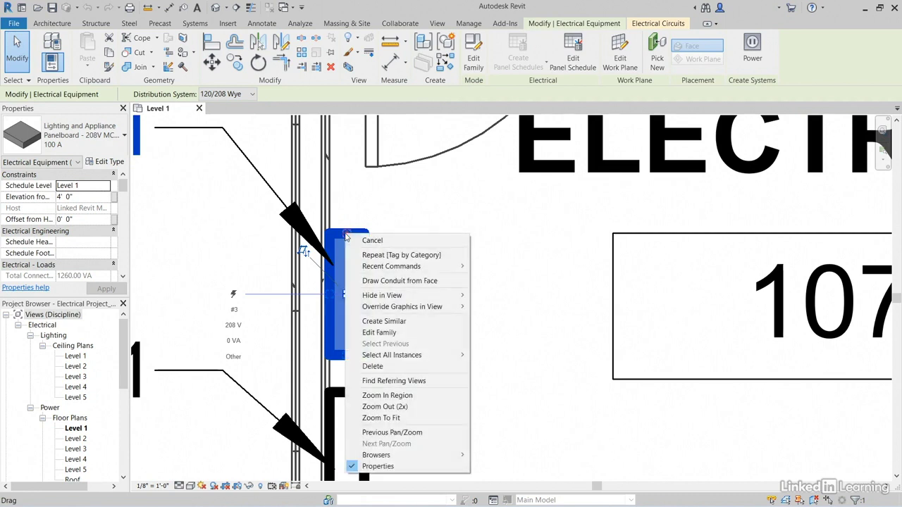
{"action": "left_click", "coordinate": [395, 282]}
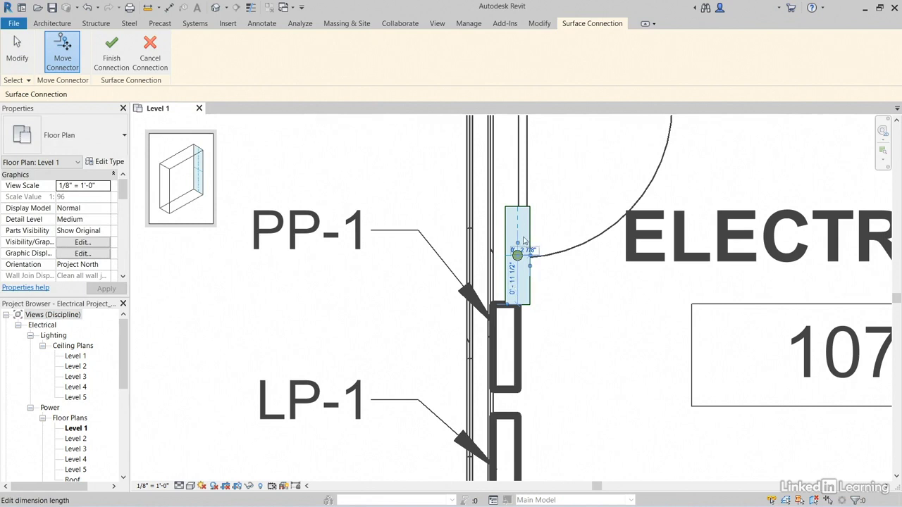
{"action": "left_click", "coordinate": [512, 281]}
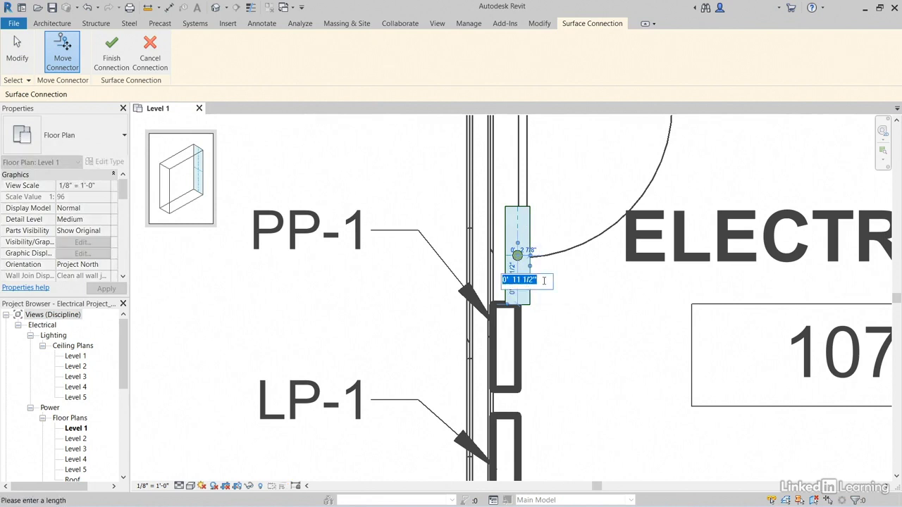
{"action": "type", "text": "6"}
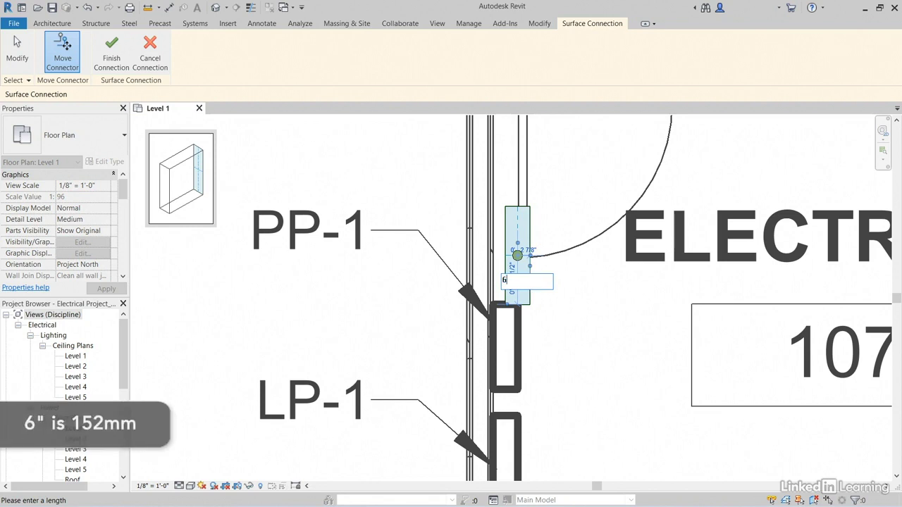
{"action": "key", "text": "Return"}
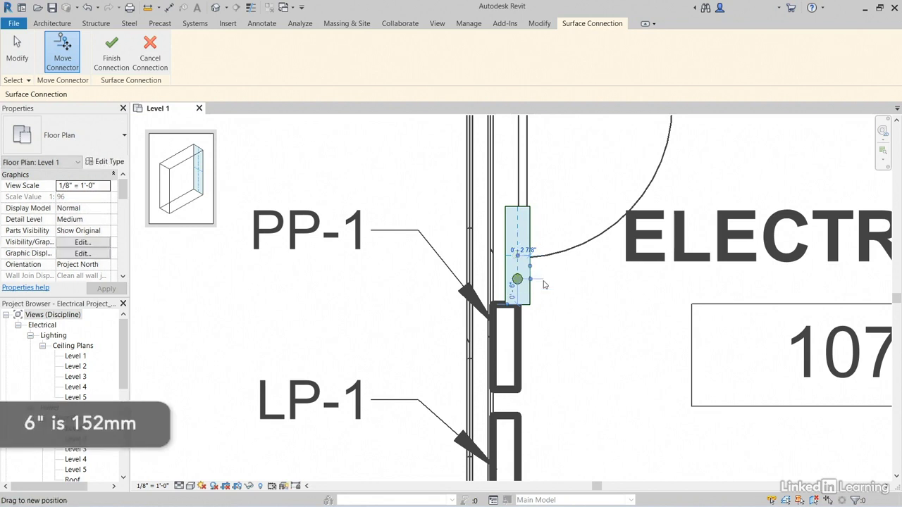
Finish the face connection and start a 2-inch conduit at 10' middle elevation.
{"action": "left_click", "coordinate": [115, 58]}
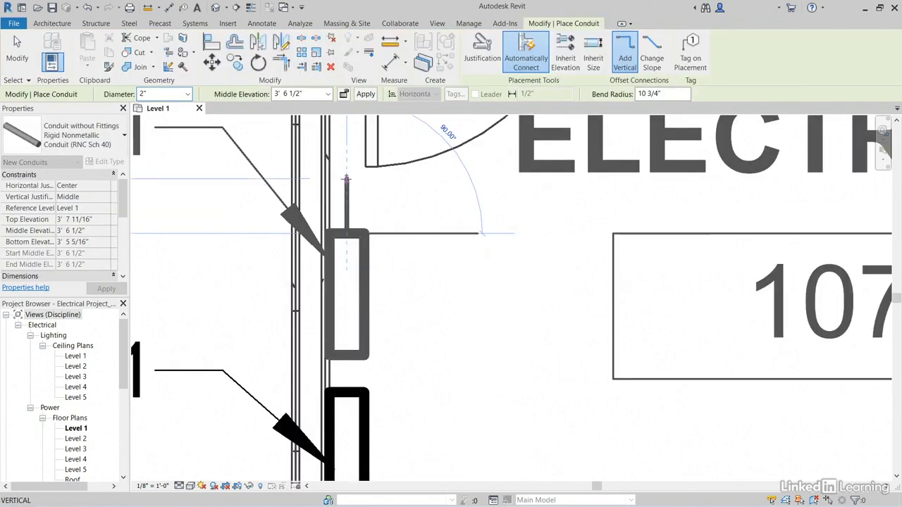
{"action": "middle_click_drag", "start_coordinate": [346, 226], "coordinate": [344, 283]}
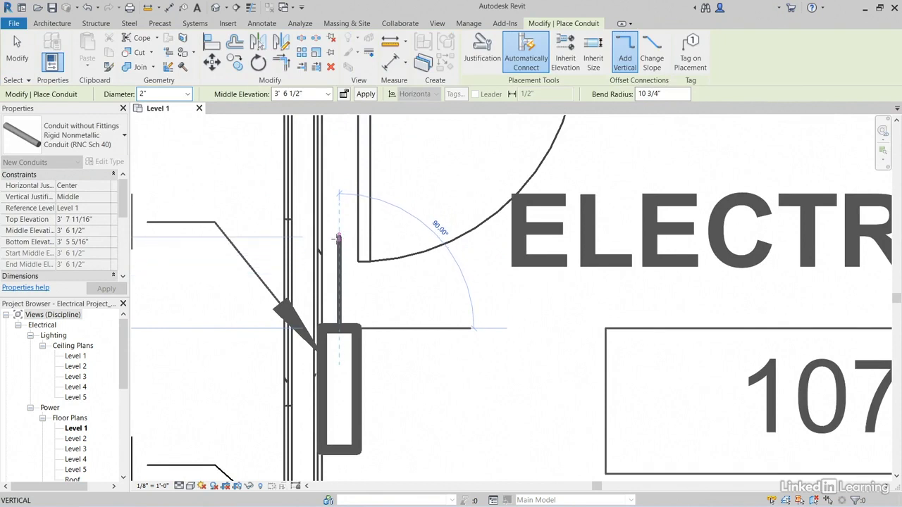
{"action": "left_click", "coordinate": [339, 238]}
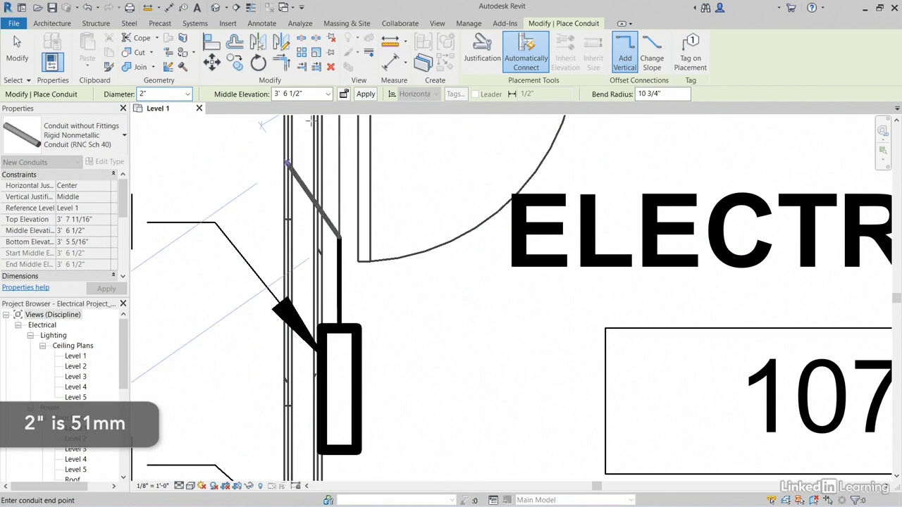
{"action": "left_click", "coordinate": [315, 94]}
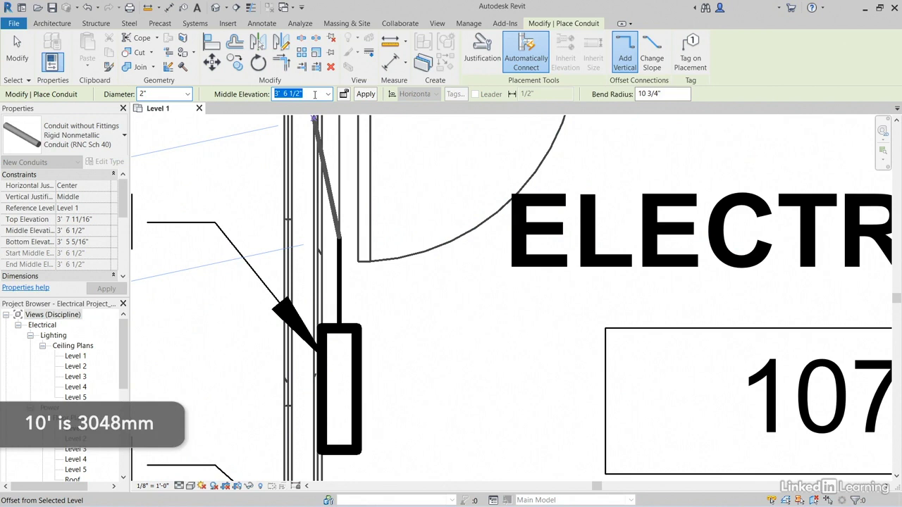
{"action": "type", "text": "10"}
{"action": "key", "text": "Return"}
Route the conduit across the Electrical room to the right wall, then north beyond it.
{"action": "scroll", "coordinate": [459, 266], "scroll_direction": "down", "scroll_amount": 3}
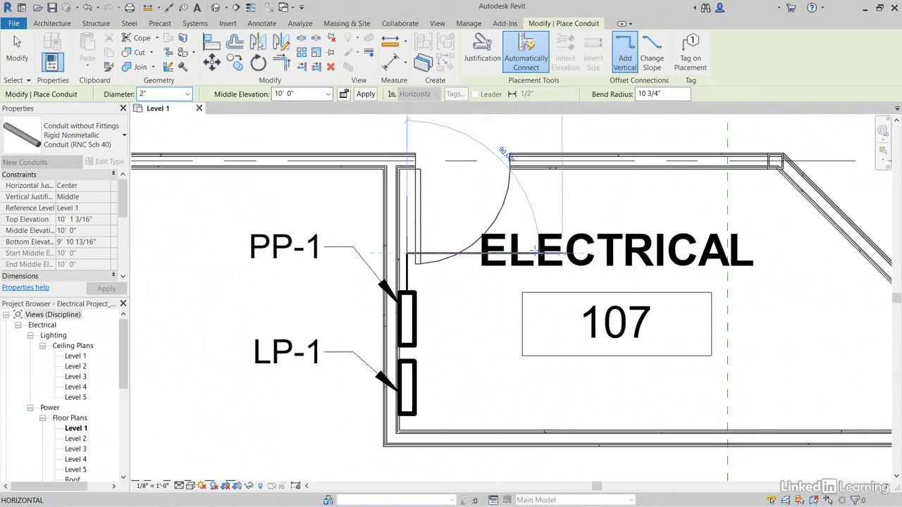
{"action": "middle_click_drag", "start_coordinate": [536, 248], "coordinate": [392, 259]}
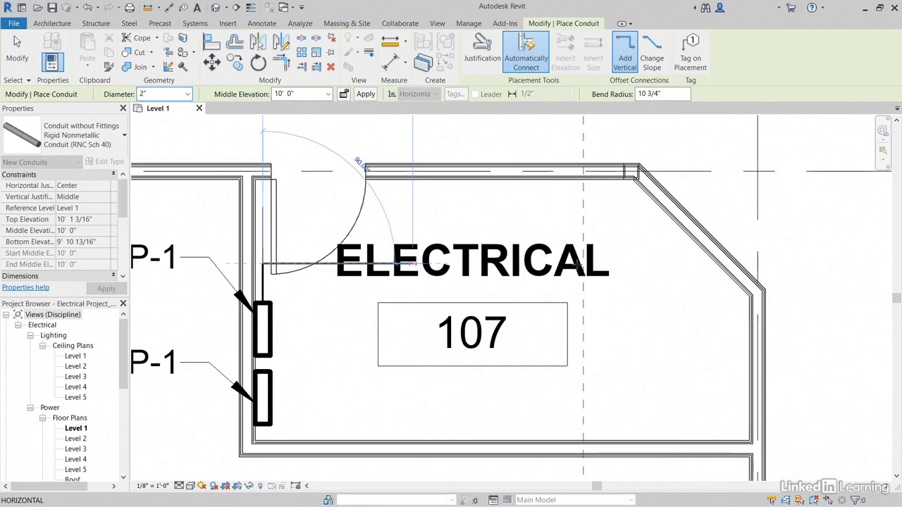
{"action": "left_click", "coordinate": [662, 265]}
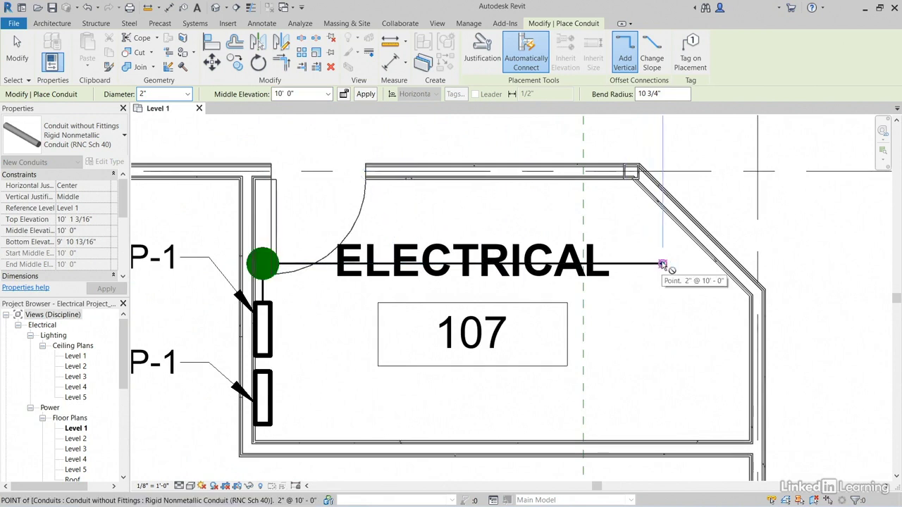
{"action": "middle_click_drag", "start_coordinate": [662, 225], "coordinate": [655, 300]}
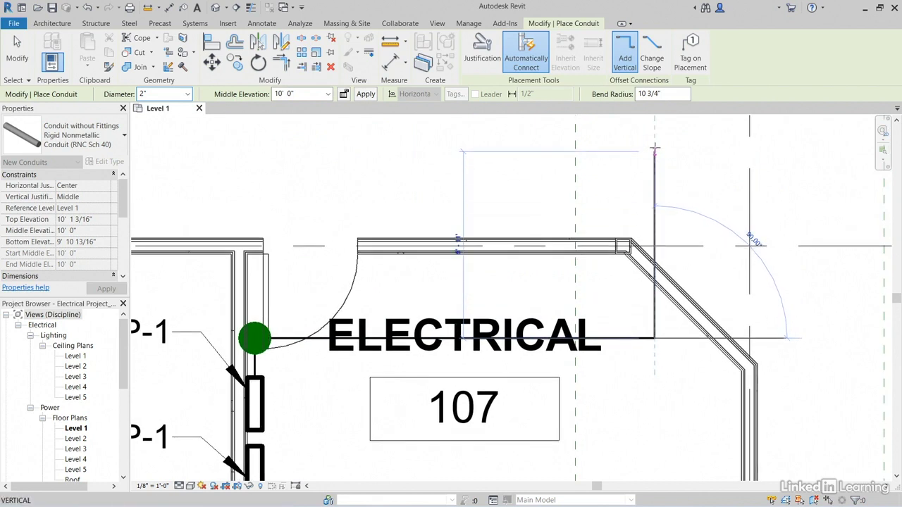
{"action": "left_click", "coordinate": [654, 146]}
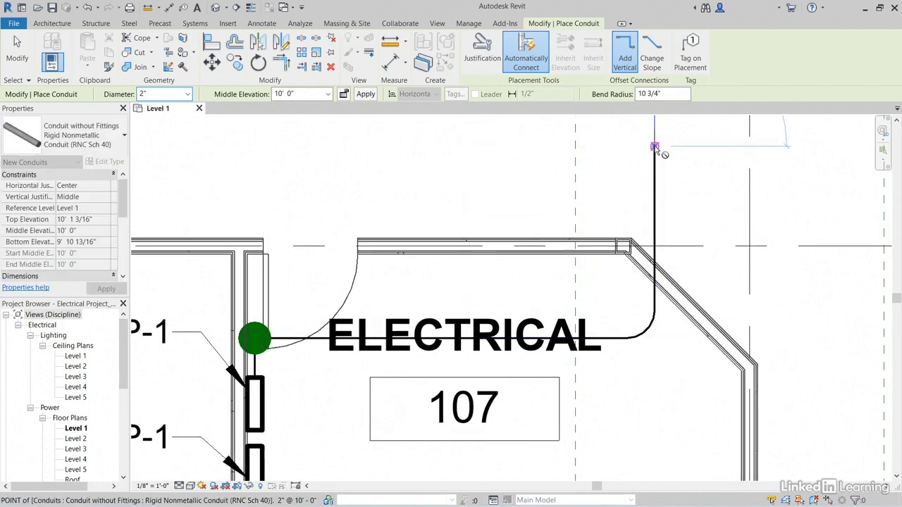
{"action": "key", "text": "Escape"}
{"action": "key", "text": "Escape"}
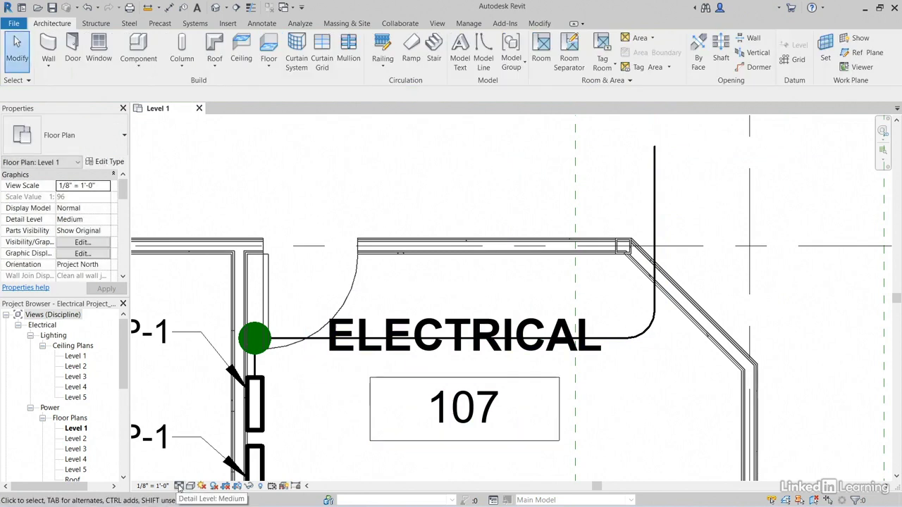
Set the plan's detail level to Fine.
{"action": "left_click", "coordinate": [180, 487]}
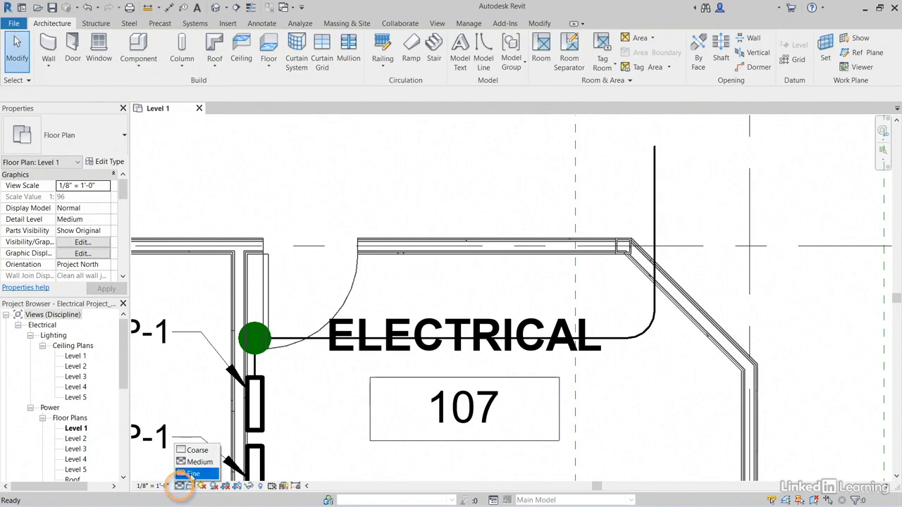
{"action": "left_click", "coordinate": [192, 473]}
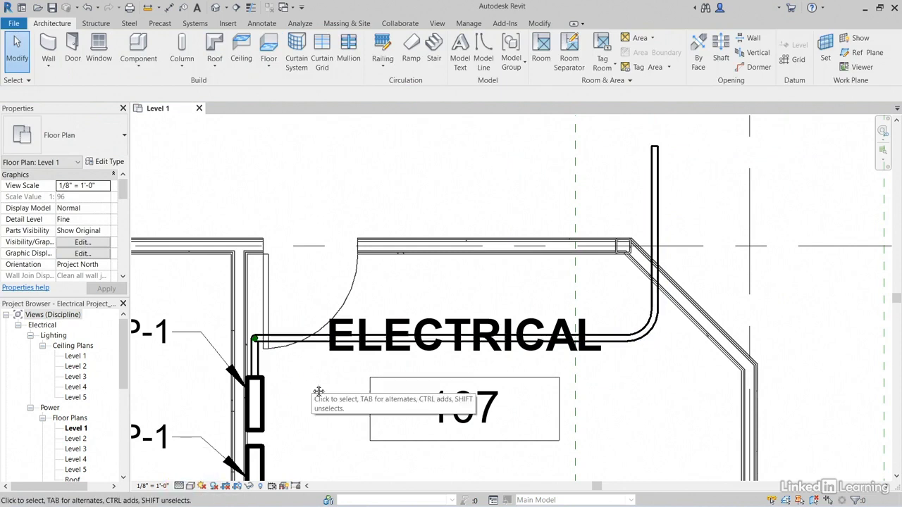
{"action": "middle_click_drag", "start_coordinate": [313, 391], "coordinate": [335, 249]}
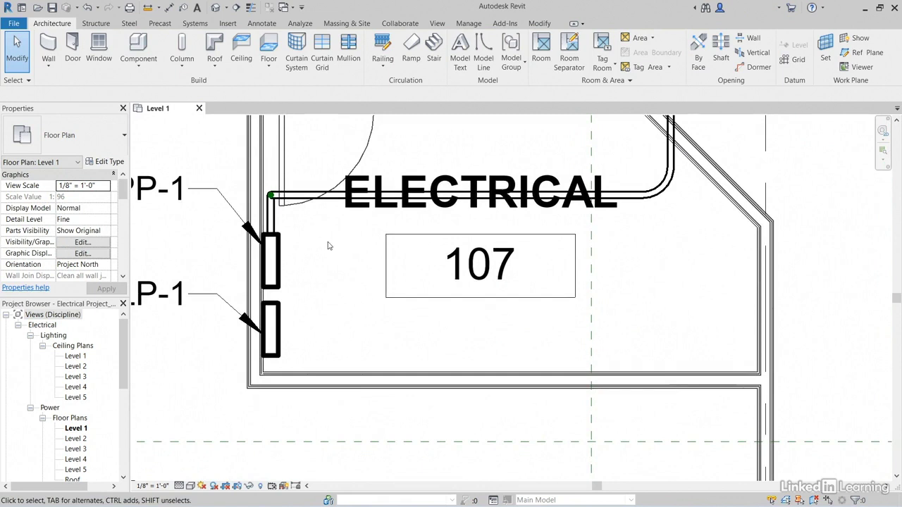
Select panelboard LP-1 and start a 2-inch conduit from its face at 4' 0" middle elevation.
{"action": "scroll", "coordinate": [315, 311], "scroll_direction": "up", "scroll_amount": 3}
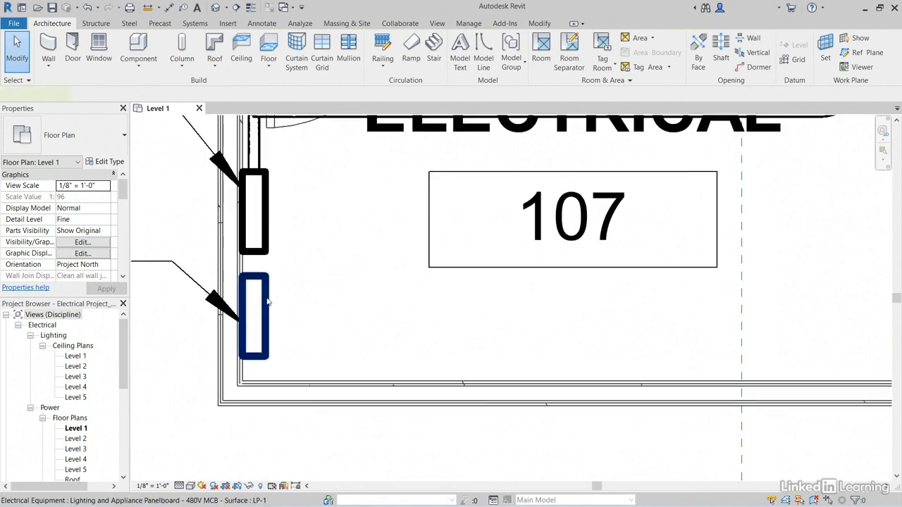
{"action": "left_click", "coordinate": [268, 302]}
{"action": "scroll", "coordinate": [324, 268], "scroll_direction": "up", "scroll_amount": 5}
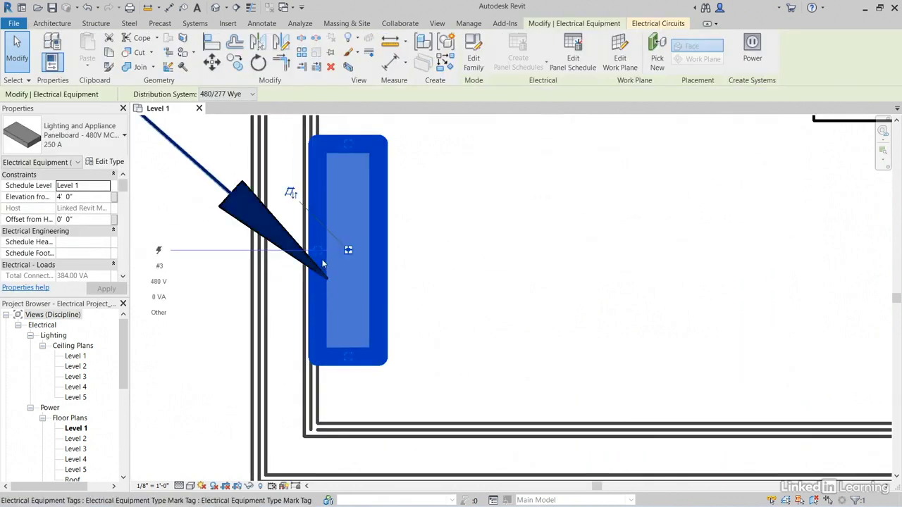
{"action": "right_click", "coordinate": [318, 252]}
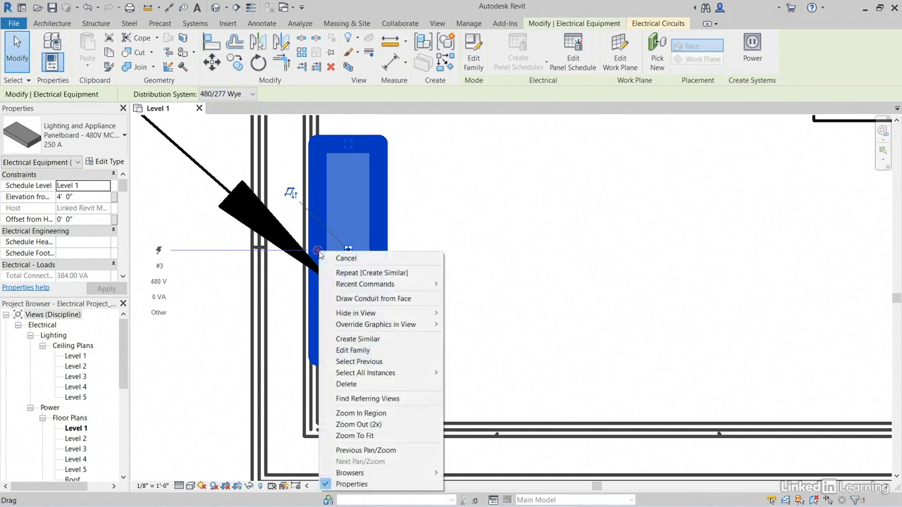
{"action": "left_click", "coordinate": [363, 299]}
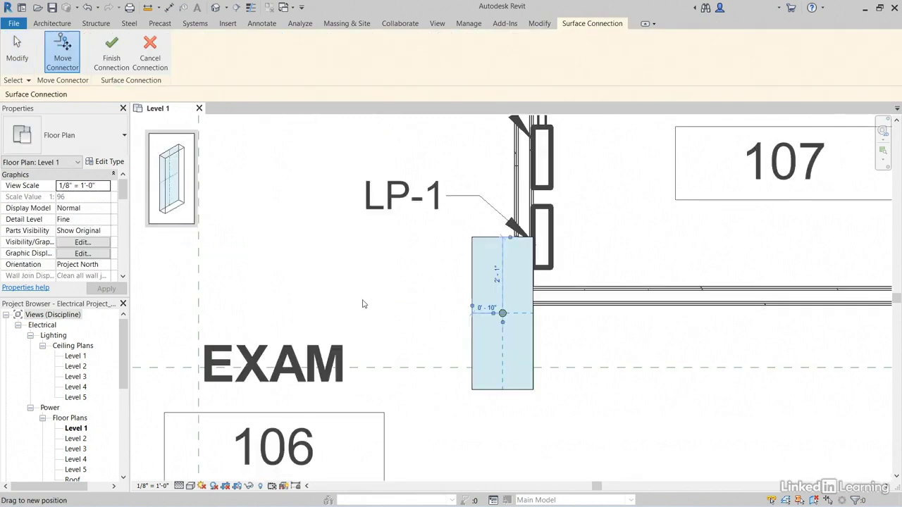
{"action": "left_click", "coordinate": [118, 55]}
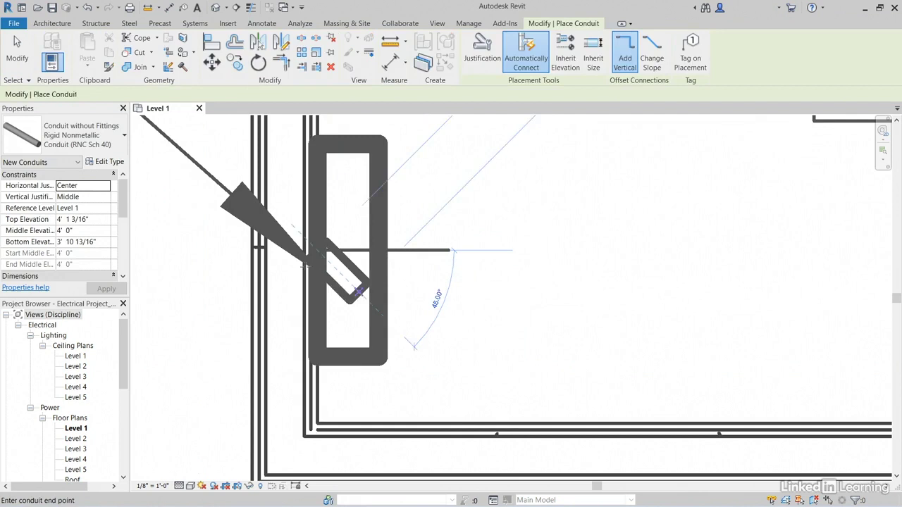
{"action": "scroll", "coordinate": [331, 285], "scroll_direction": "down", "scroll_amount": 2}
{"action": "scroll", "coordinate": [306, 282], "scroll_direction": "up", "scroll_amount": 2}
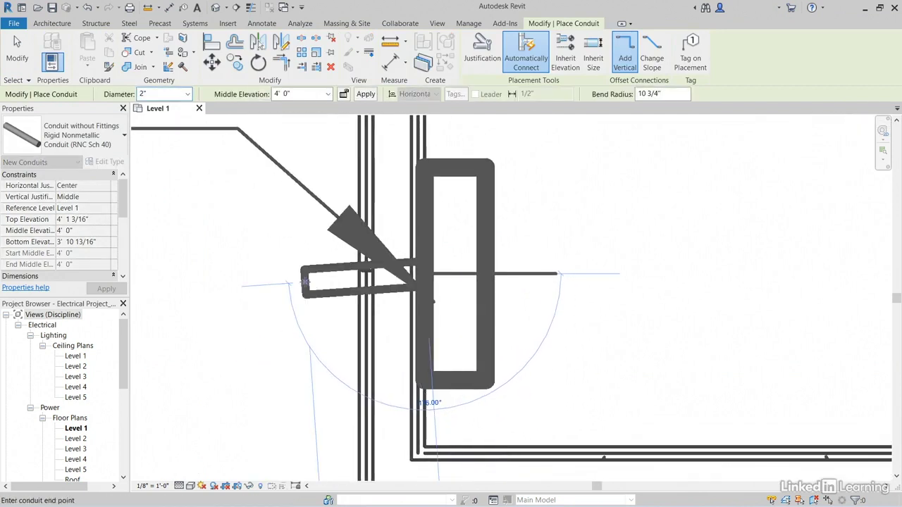
Set the conduit diameter to 4 inches and start the run at LP-1's conduit end.
{"action": "left_click", "coordinate": [147, 94]}
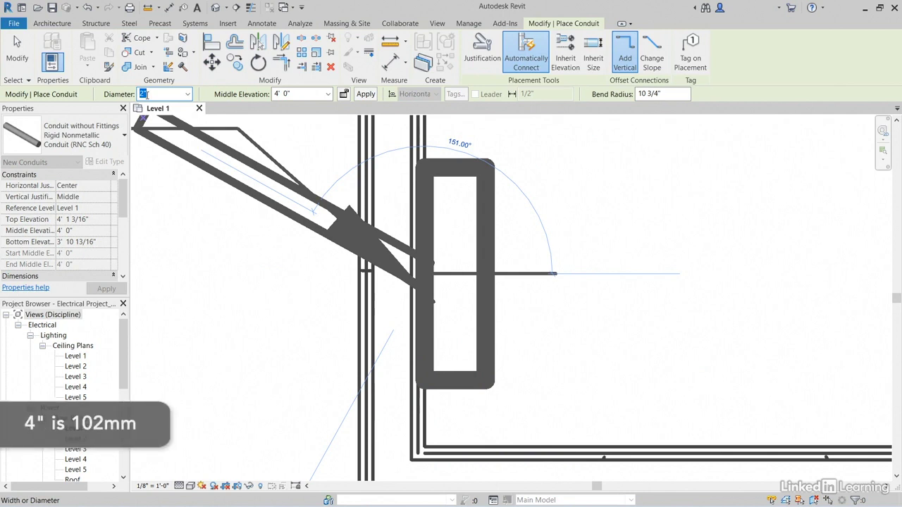
{"action": "type", "text": "4"}
{"action": "key", "text": "Return"}
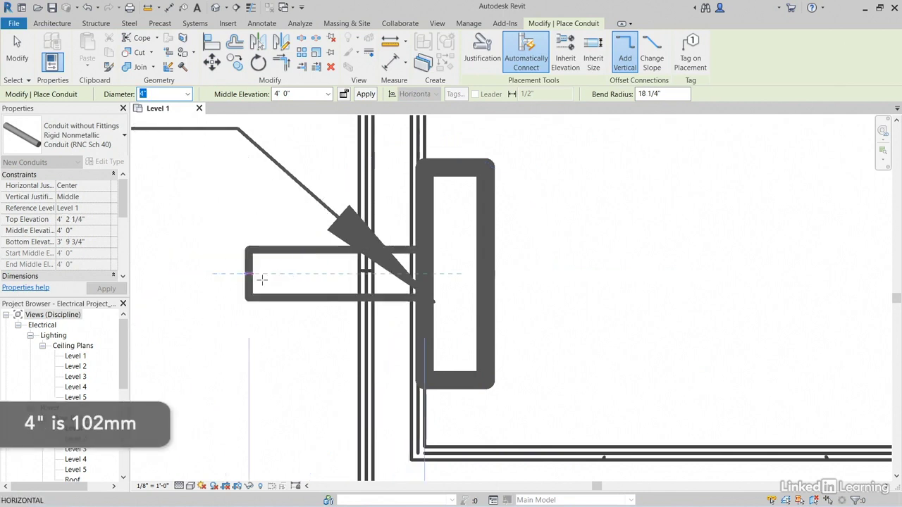
{"action": "scroll", "coordinate": [365, 271], "scroll_direction": "down", "scroll_amount": 5}
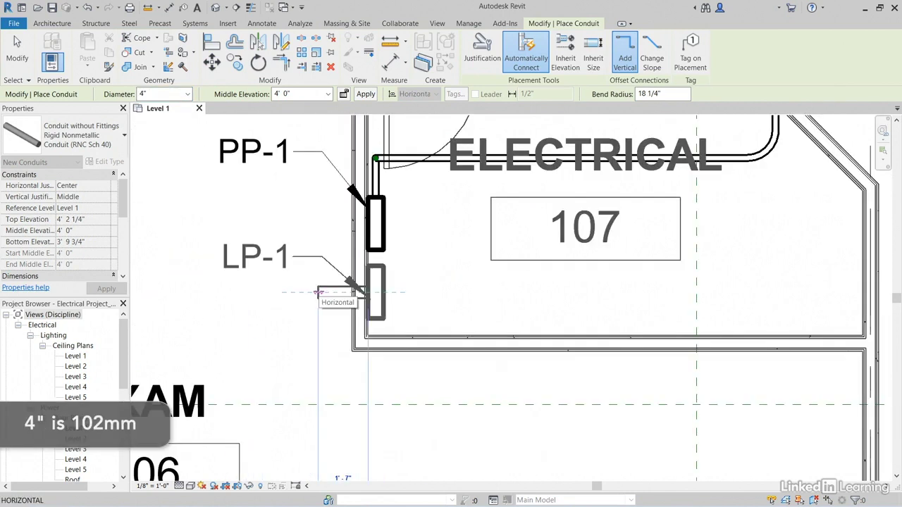
{"action": "left_click", "coordinate": [324, 291]}
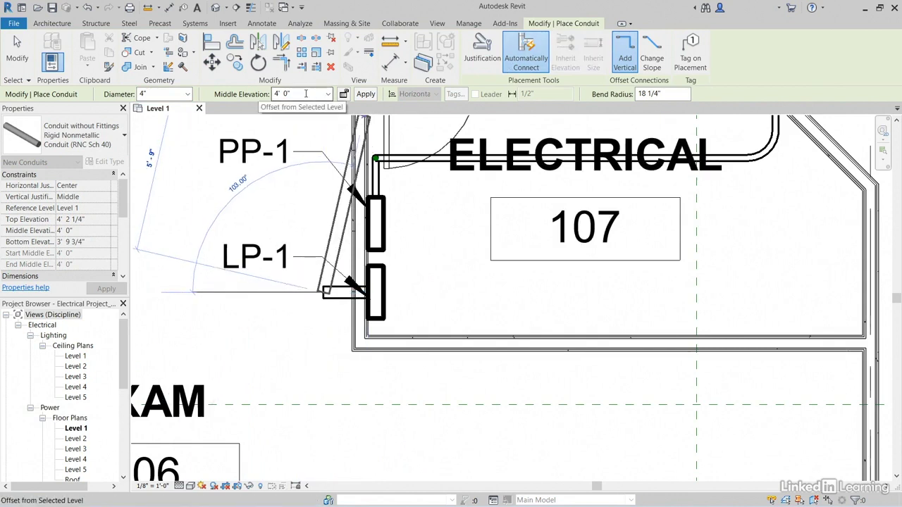
Set middle elevation to -6', place a short stub left of LP-1, and exit.
{"action": "left_click", "coordinate": [274, 95]}
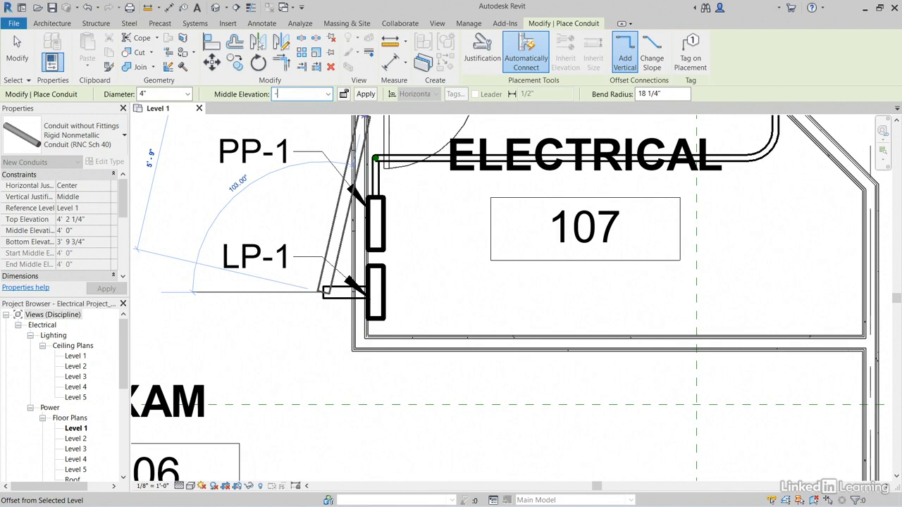
{"action": "type", "text": "-6"}
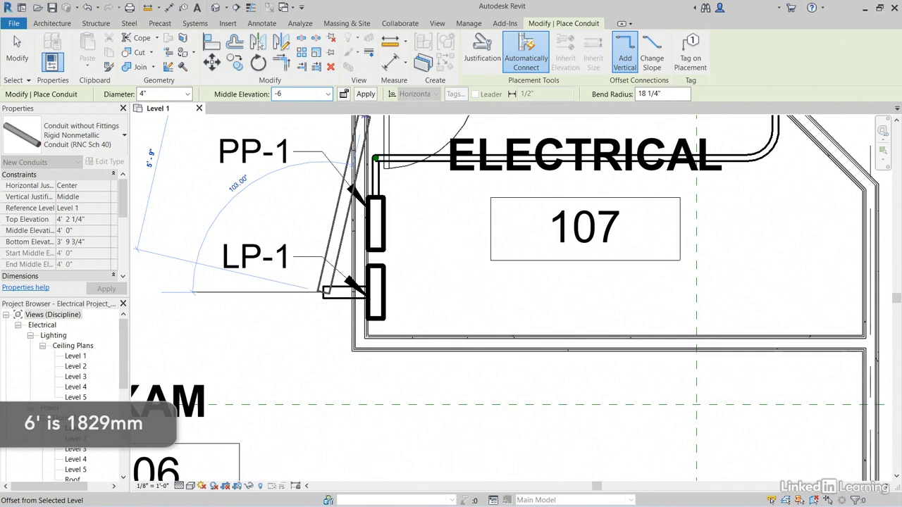
{"action": "key", "text": "Return"}
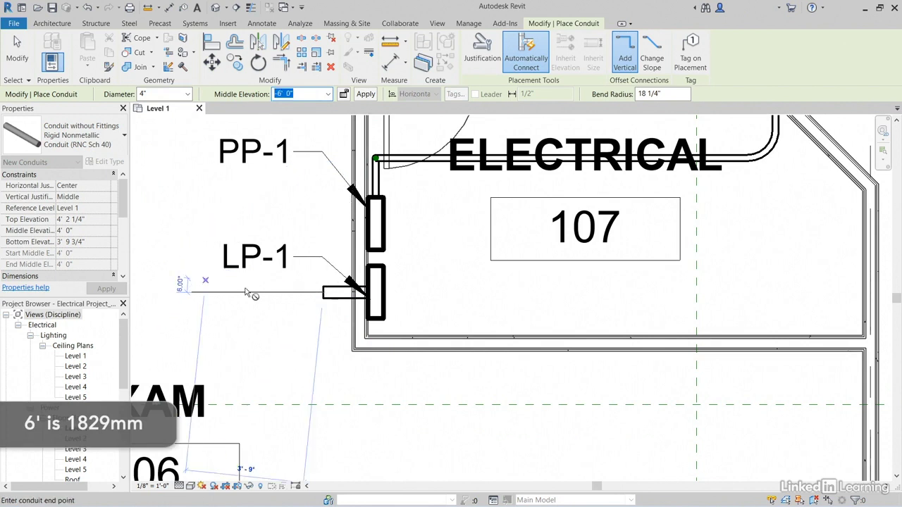
{"action": "middle_click_drag", "start_coordinate": [253, 302], "coordinate": [342, 309]}
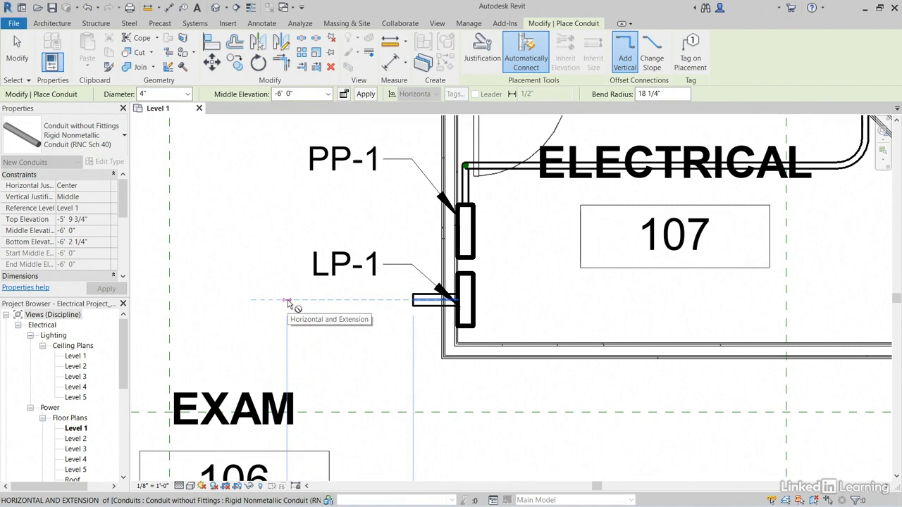
{"action": "left_click", "coordinate": [283, 301]}
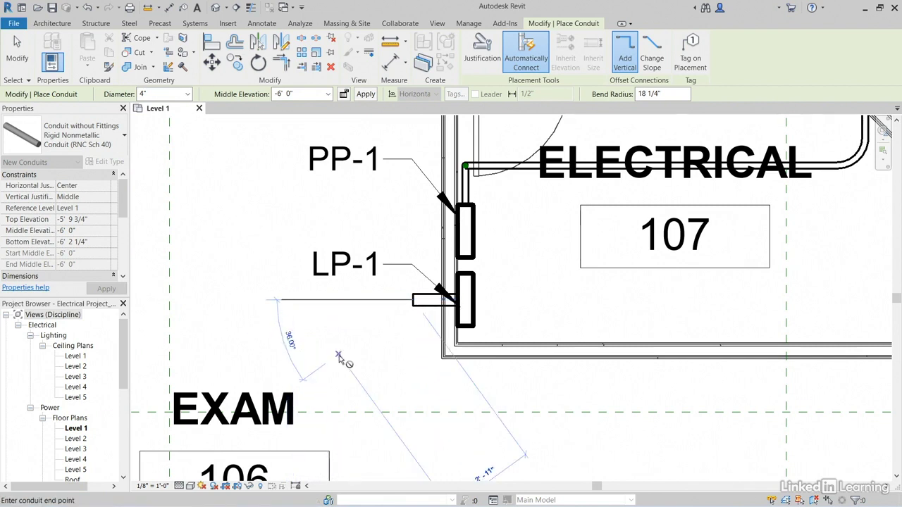
{"action": "key", "text": "Escape"}
{"action": "middle_click_drag", "start_coordinate": [412, 287], "coordinate": [323, 280]}
{"action": "key", "text": "Escape"}
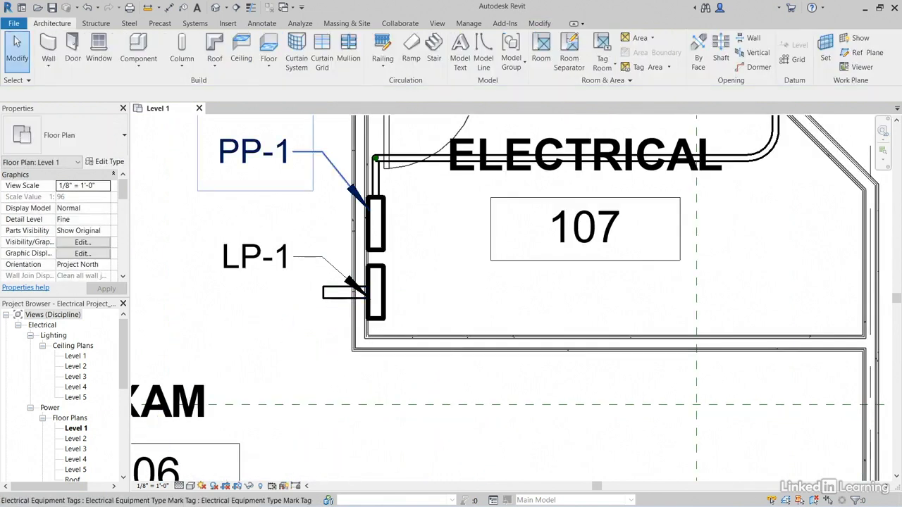
Open the default 3D view at Fine detail and drag the LP-1 4-inch conduit stub longer.
{"action": "left_click", "coordinate": [215, 8]}
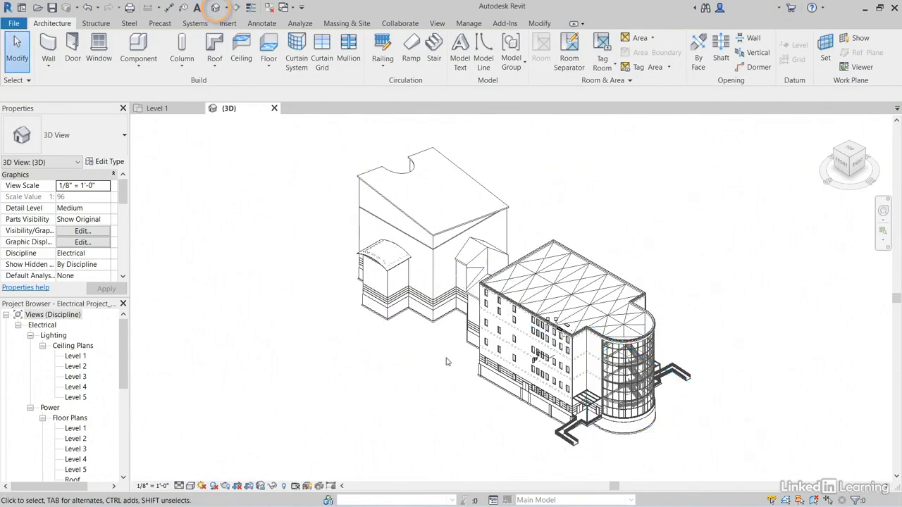
{"action": "scroll", "coordinate": [442, 348], "scroll_direction": "up", "scroll_amount": 5}
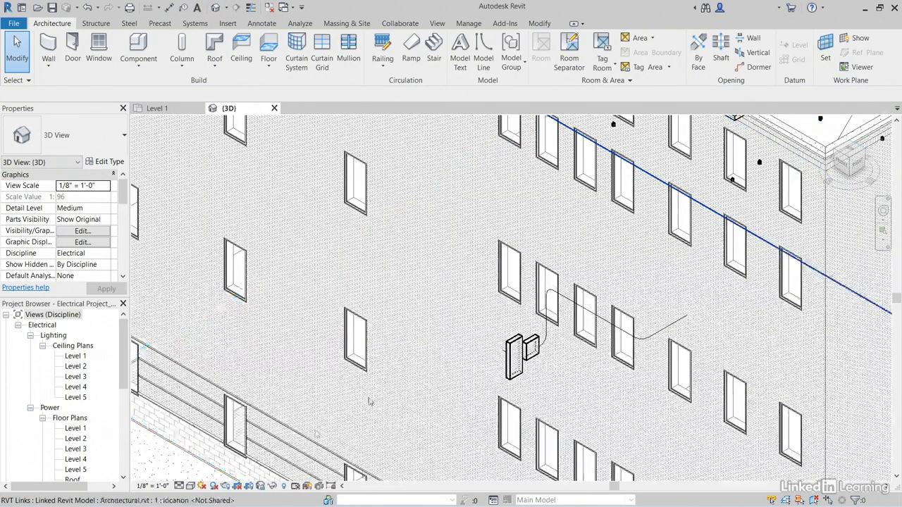
{"action": "left_click", "coordinate": [179, 486]}
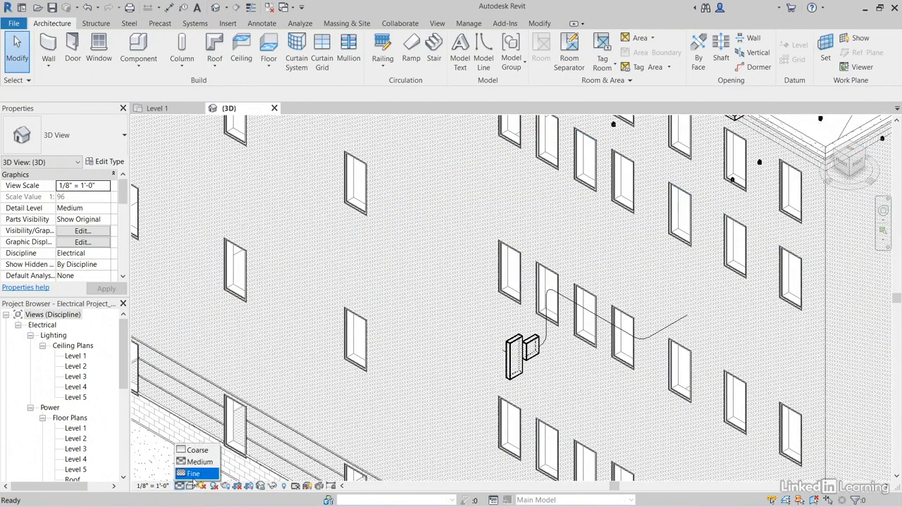
{"action": "left_click", "coordinate": [192, 473]}
{"action": "middle_click_drag", "start_coordinate": [466, 381], "coordinate": [599, 309], "text": "shift"}
{"action": "scroll", "coordinate": [631, 254], "scroll_direction": "up", "scroll_amount": 5}
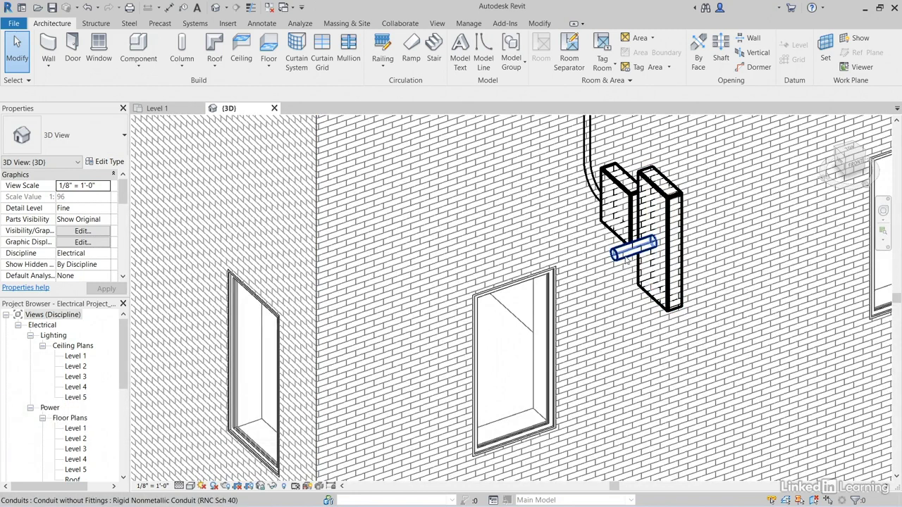
{"action": "left_click", "coordinate": [627, 258]}
{"action": "left_click_drag", "start_coordinate": [614, 259], "coordinate": [568, 271]}
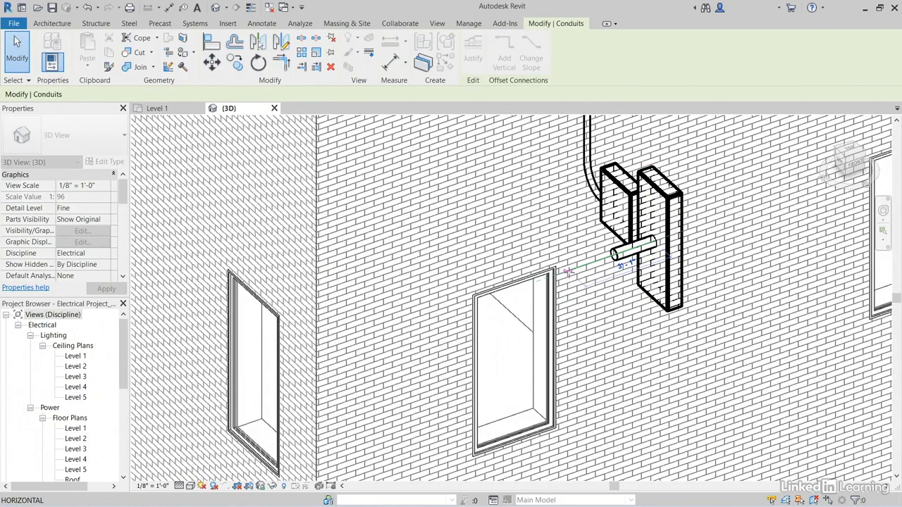
In Level 1, continue LP-1's conduit from its end down to -6' 0" middle elevation.
{"action": "left_click", "coordinate": [180, 111]}
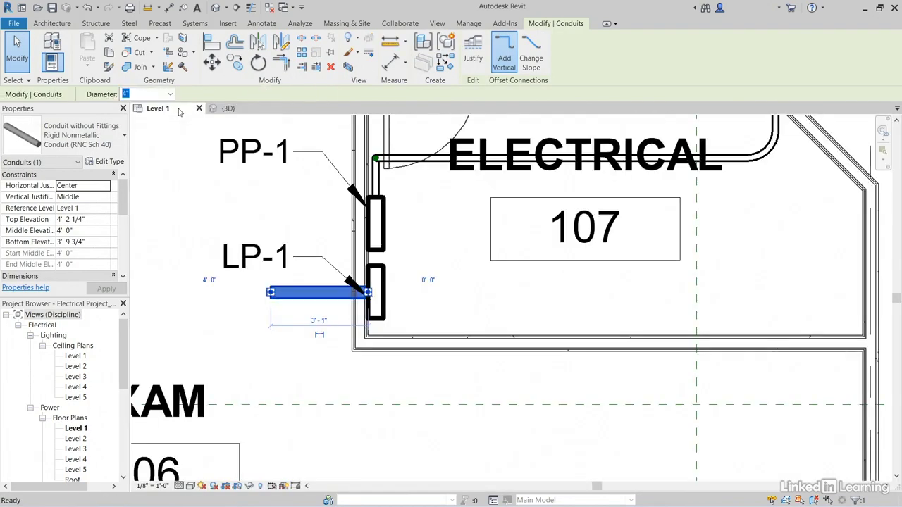
{"action": "right_click", "coordinate": [270, 293]}
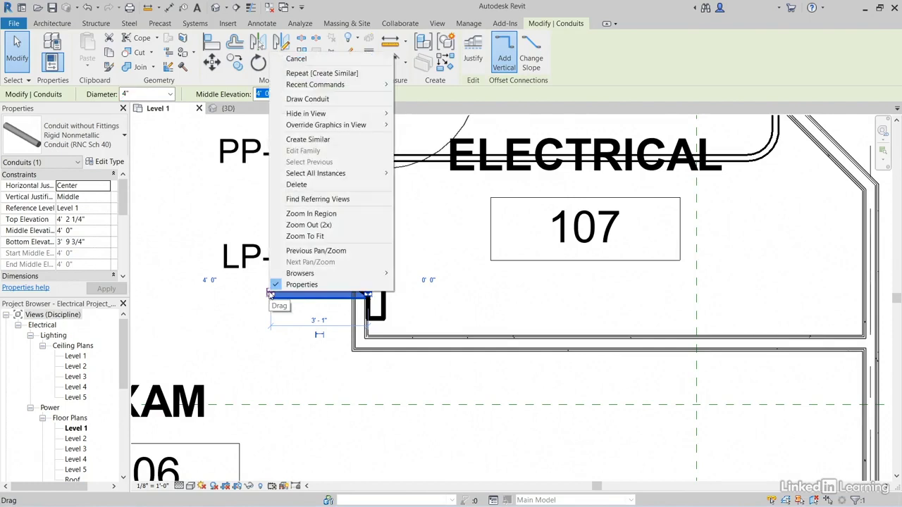
{"action": "left_click", "coordinate": [245, 295]}
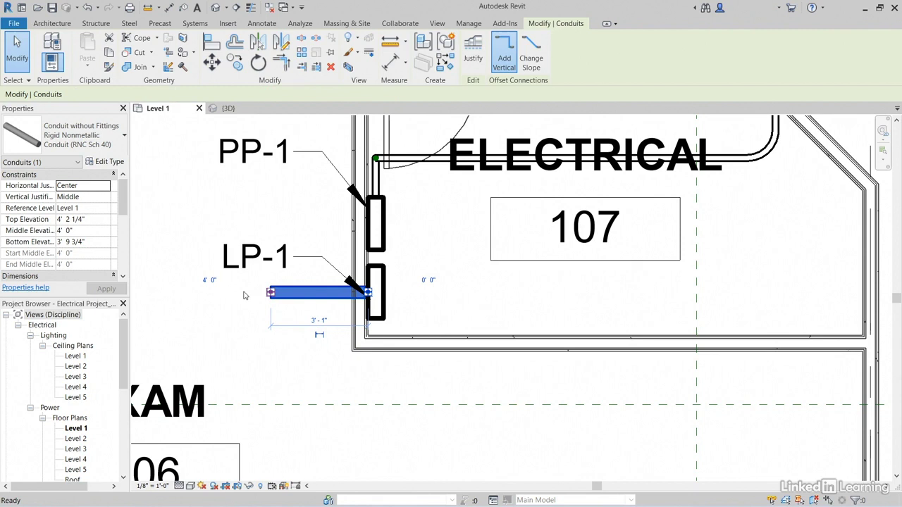
{"action": "left_click", "coordinate": [299, 94]}
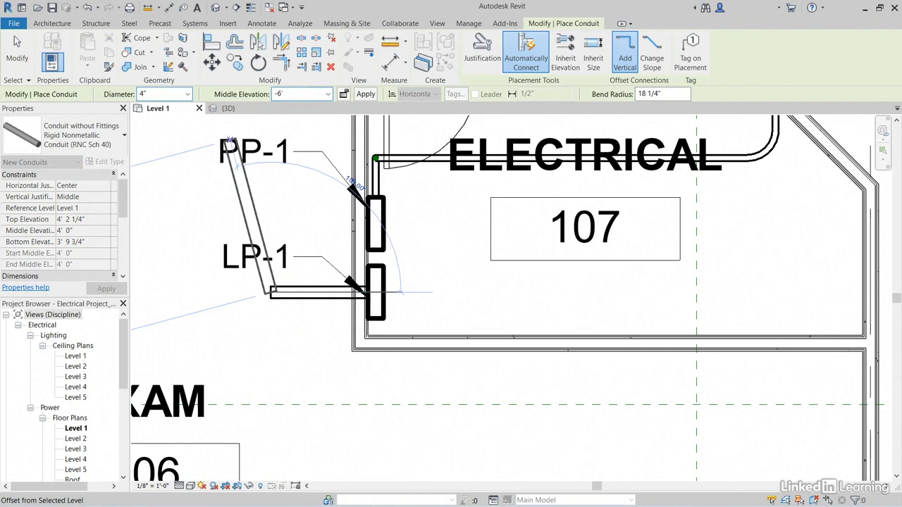
{"action": "key", "text": "Return"}
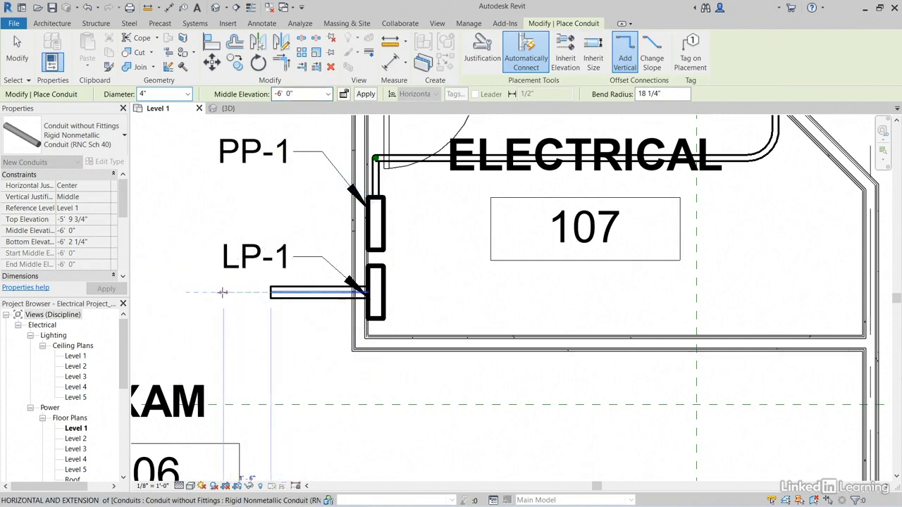
{"action": "middle_click_drag", "start_coordinate": [260, 307], "coordinate": [448, 315]}
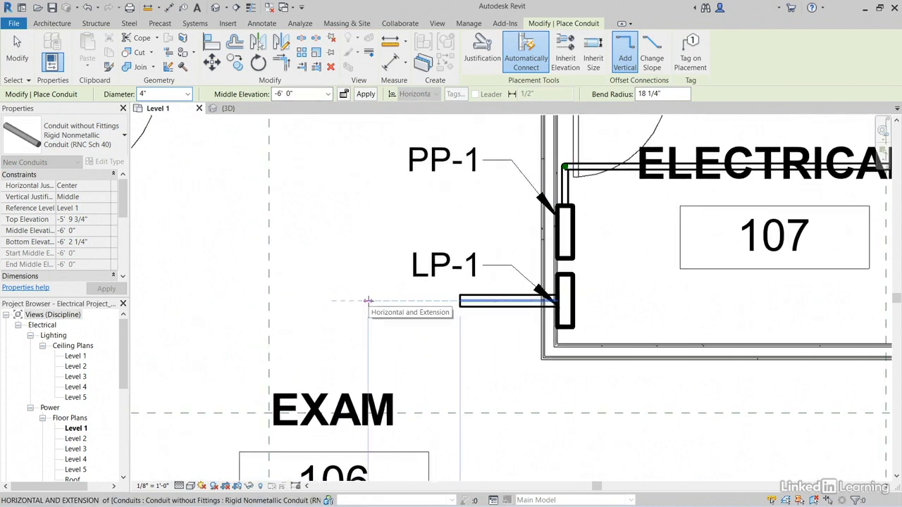
{"action": "left_click", "coordinate": [299, 301]}
{"action": "key", "text": "Escape"}
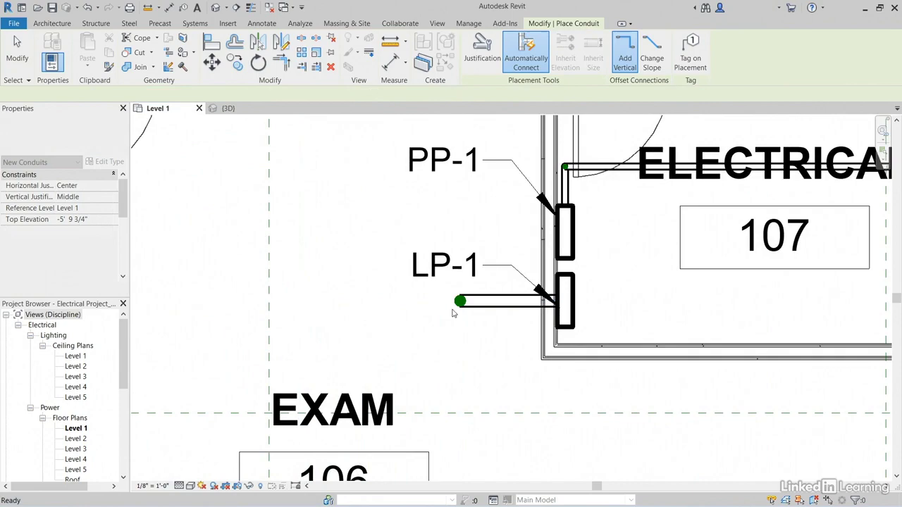
{"action": "key", "text": "Escape"}
{"action": "left_click", "coordinate": [215, 7]}
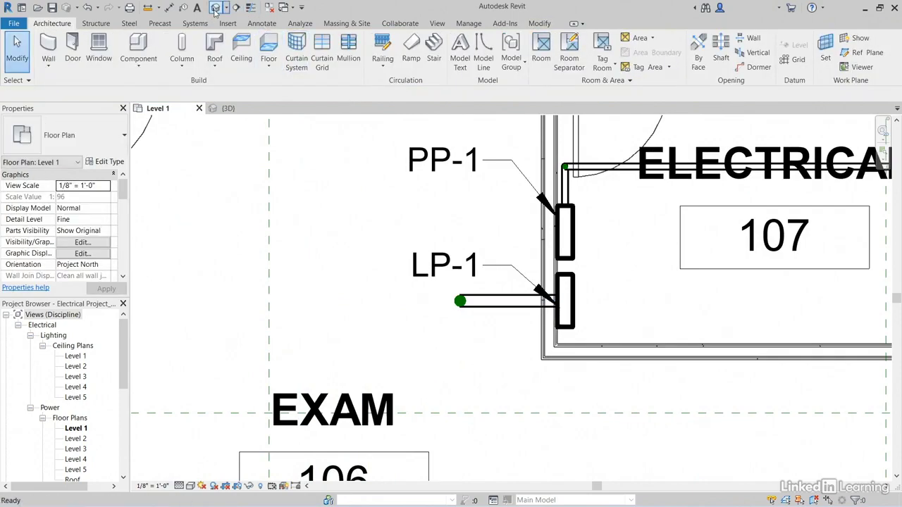
{"action": "scroll", "coordinate": [382, 210], "scroll_direction": "up", "scroll_amount": 2}
{"action": "scroll", "coordinate": [382, 209], "scroll_direction": "down", "scroll_amount": 5}
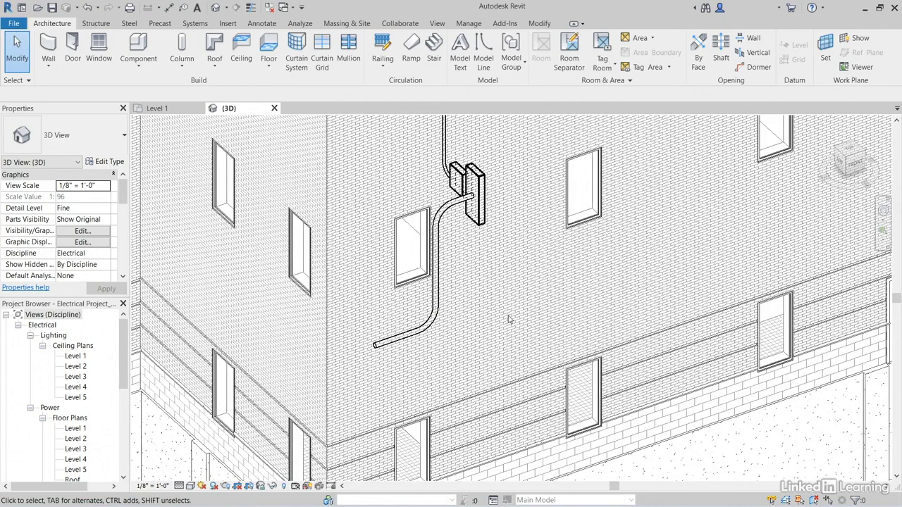
{"action": "middle_click_drag", "start_coordinate": [512, 348], "coordinate": [614, 292], "text": "shift"}
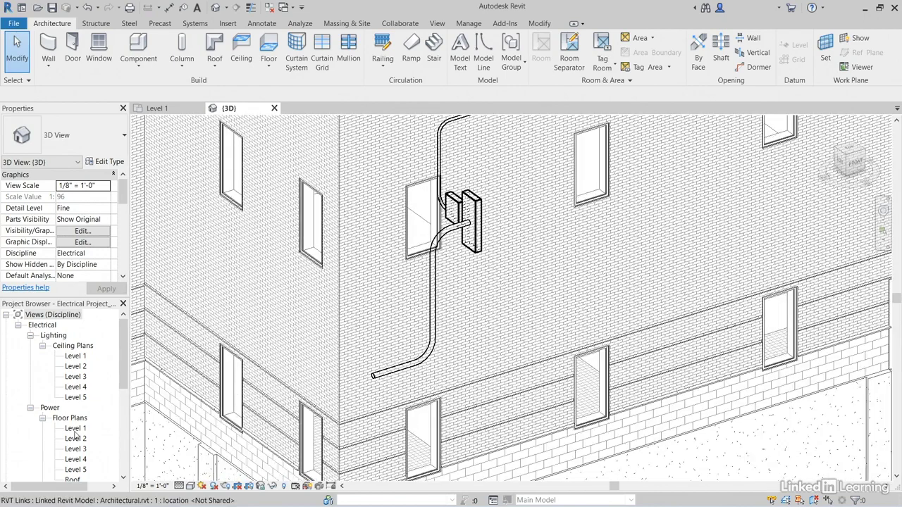
{"action": "double_click", "coordinate": [76, 429]}
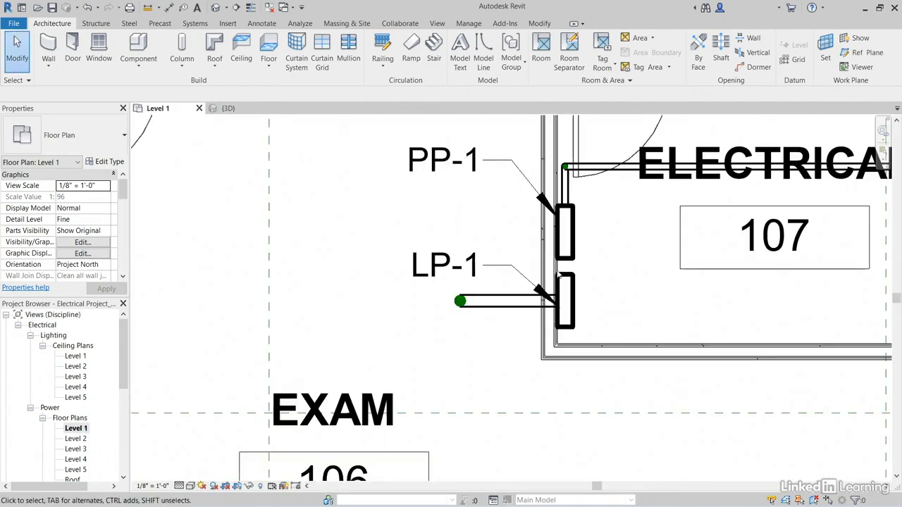
{"action": "middle_click_drag", "start_coordinate": [347, 307], "coordinate": [203, 328]}
{"action": "scroll", "coordinate": [437, 275], "scroll_direction": "down", "scroll_amount": 3}
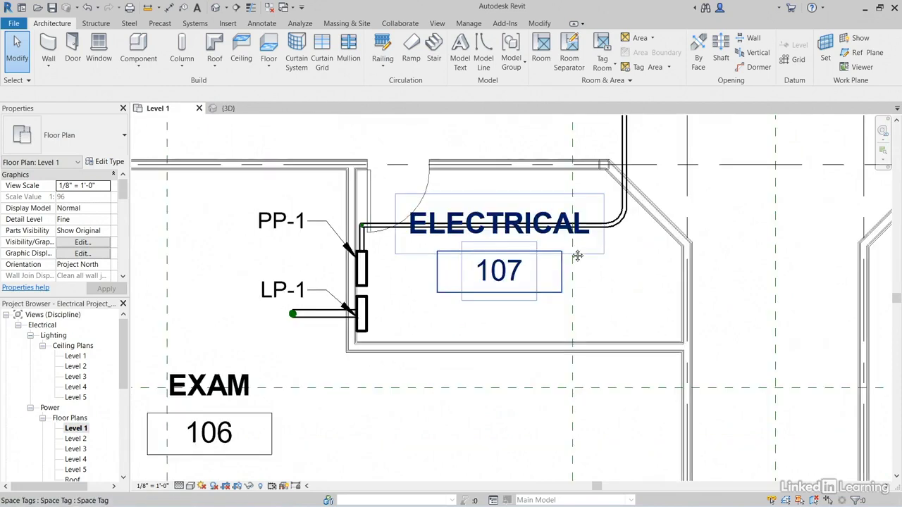
{"action": "middle_click_drag", "start_coordinate": [428, 314], "coordinate": [495, 262]}
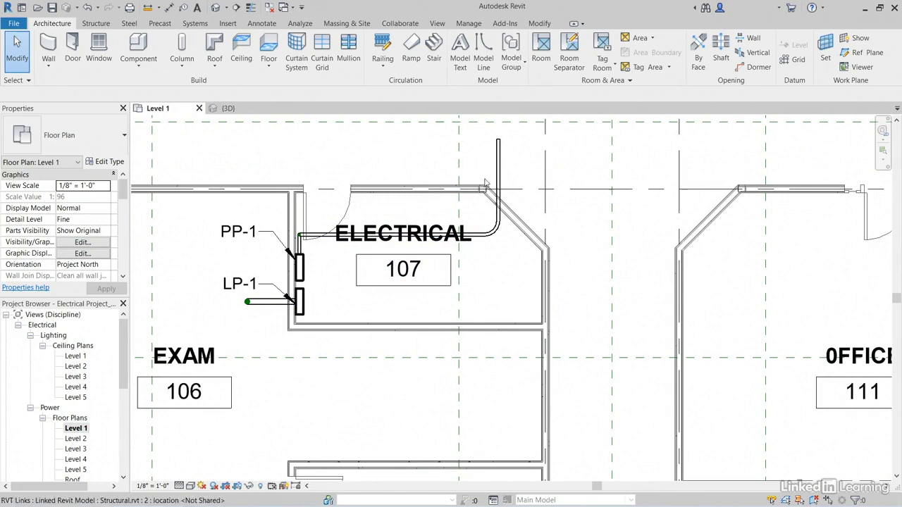
Create a similar 4-inch conduit across room 107 running right, north, then east past the wall.
{"action": "scroll", "coordinate": [285, 296], "scroll_direction": "up", "scroll_amount": 3}
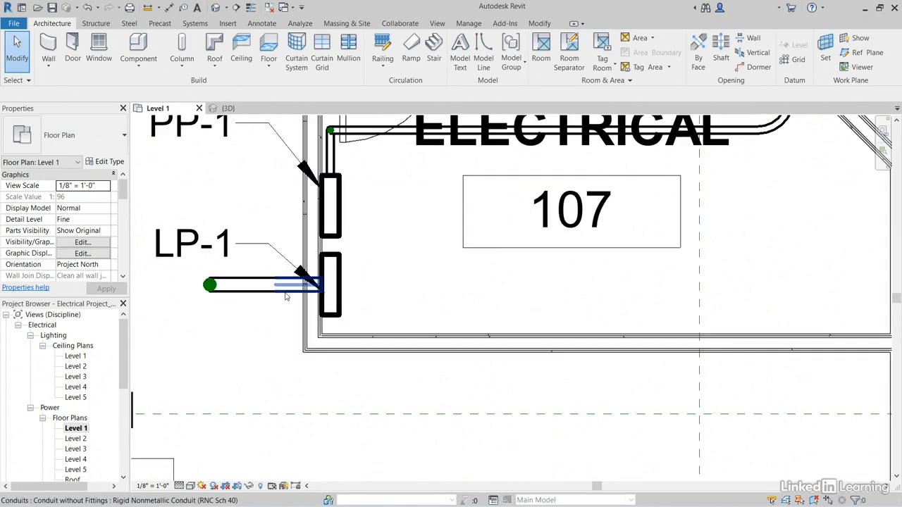
{"action": "left_click", "coordinate": [286, 296]}
{"action": "right_click", "coordinate": [286, 294]}
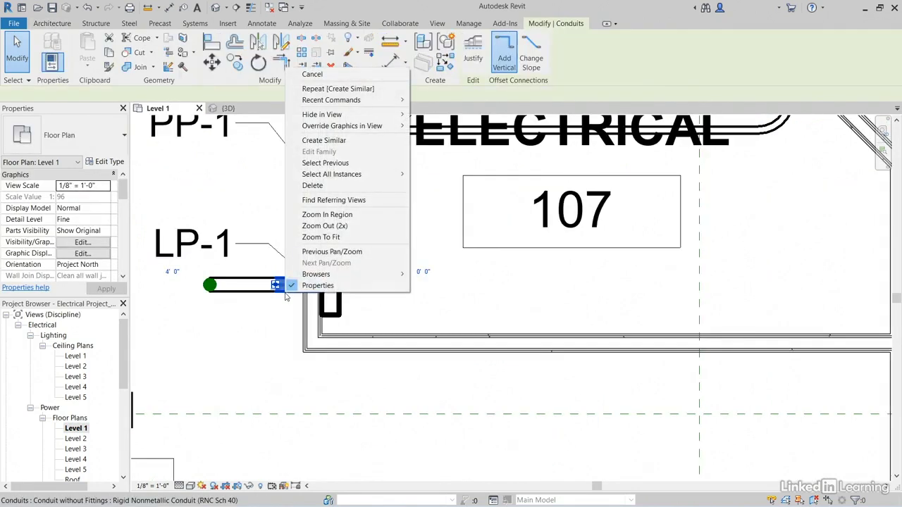
{"action": "left_click", "coordinate": [328, 141]}
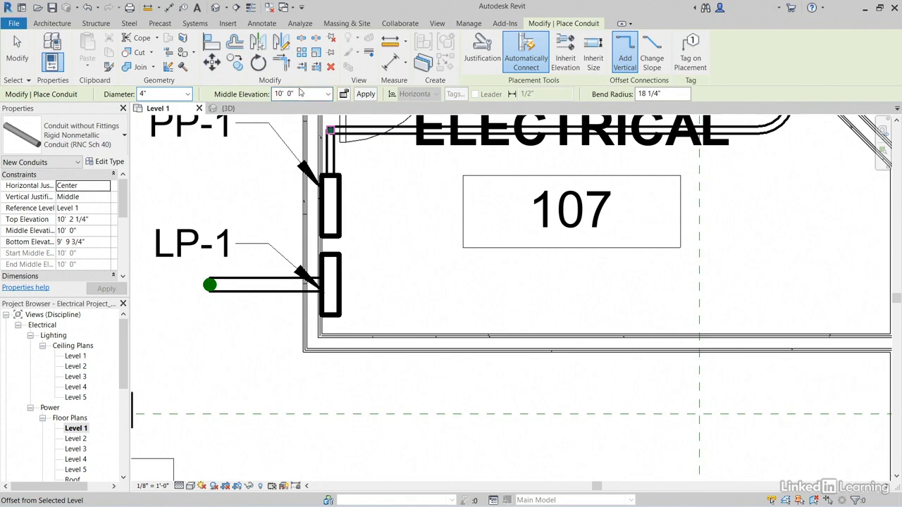
{"action": "scroll", "coordinate": [465, 222], "scroll_direction": "down", "scroll_amount": 5}
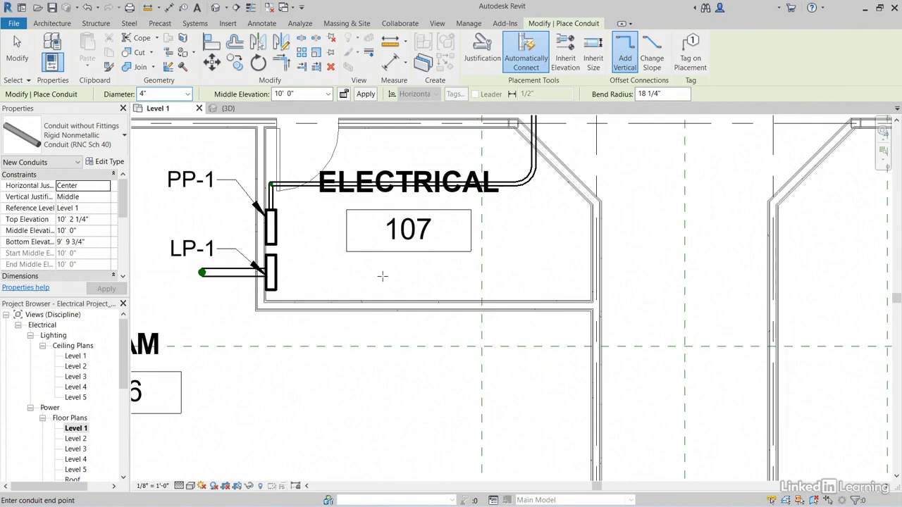
{"action": "left_click", "coordinate": [376, 275]}
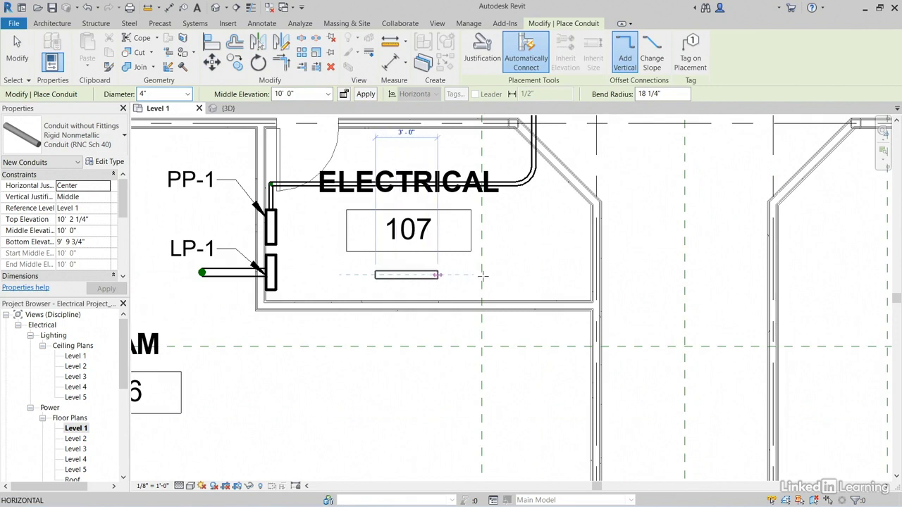
{"action": "left_click", "coordinate": [573, 273]}
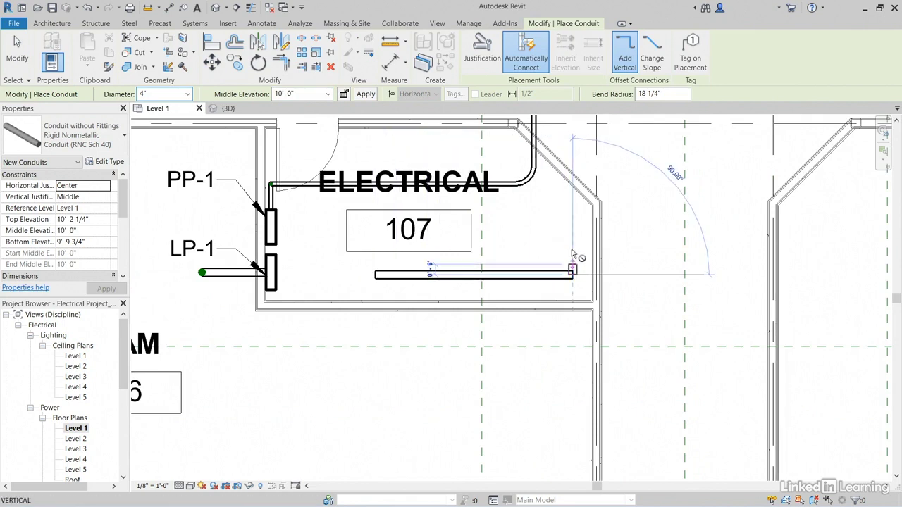
{"action": "left_click", "coordinate": [576, 204]}
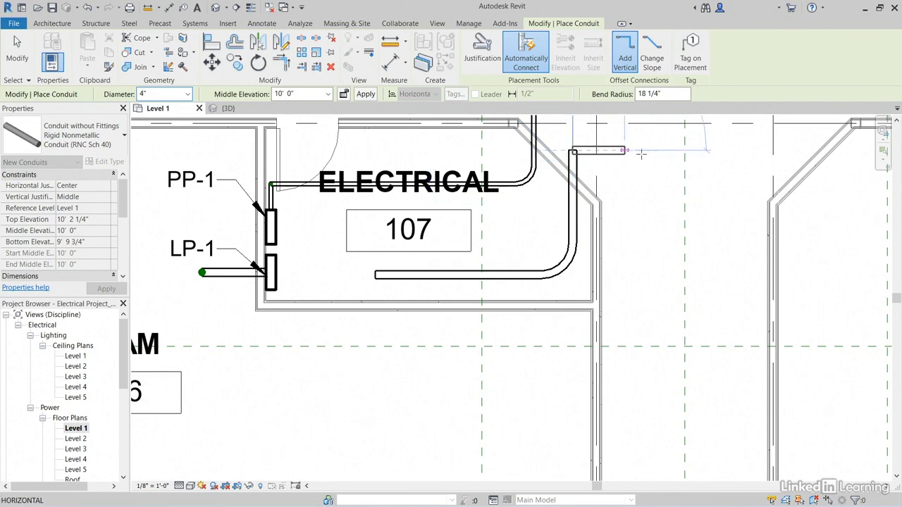
{"action": "left_click", "coordinate": [696, 150]}
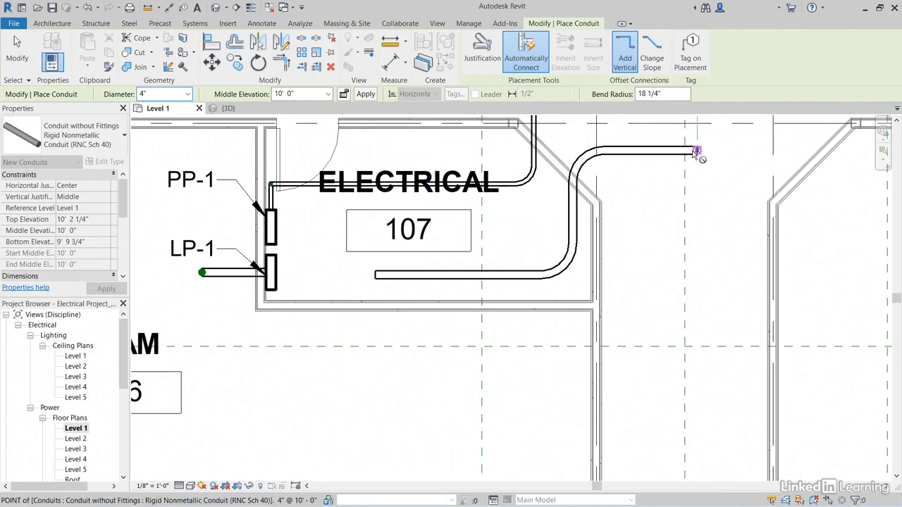
{"action": "key", "text": "Escape"}
{"action": "key", "text": "Escape"}
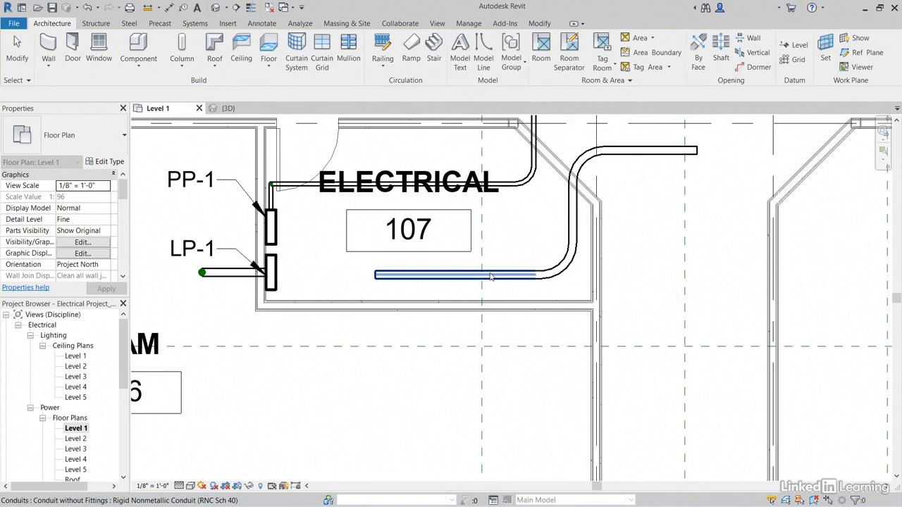
Branch a 4-inch conduit south from the run's midpoint, creating a tee junction box.
{"action": "right_click", "coordinate": [444, 278]}
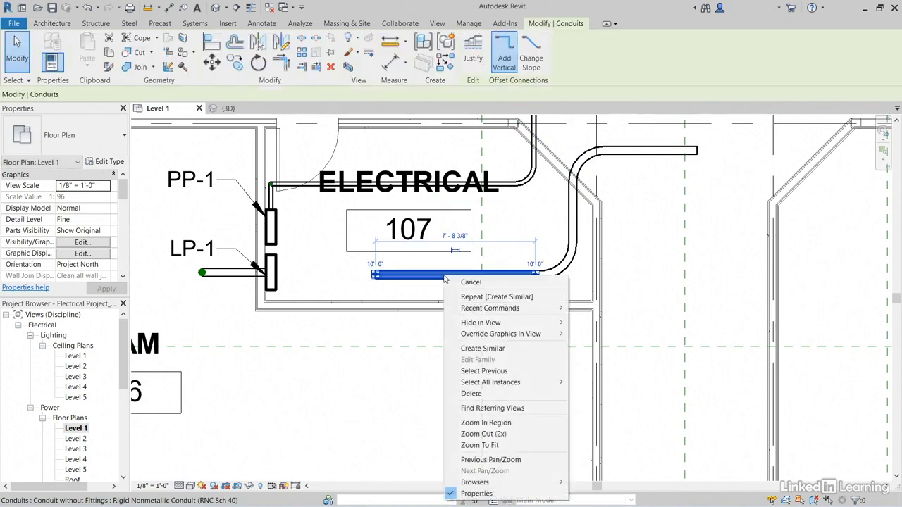
{"action": "left_click", "coordinate": [493, 349]}
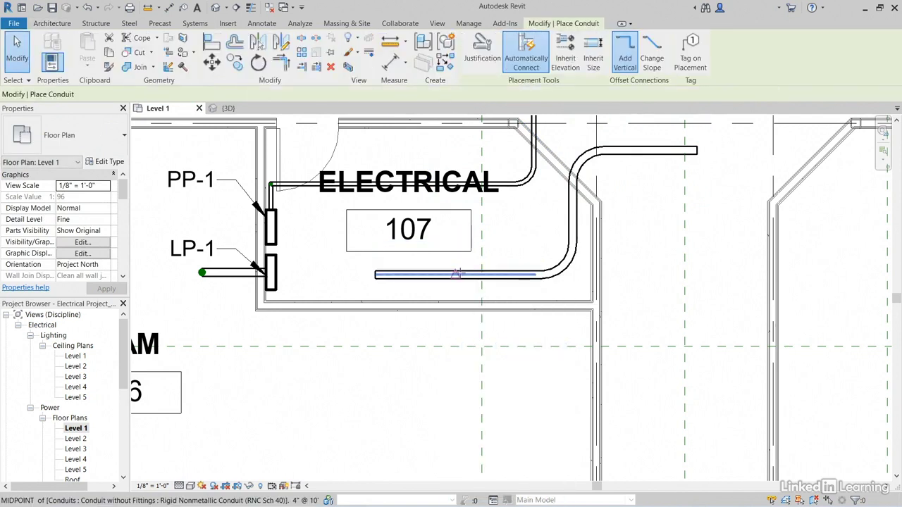
{"action": "left_click", "coordinate": [456, 276]}
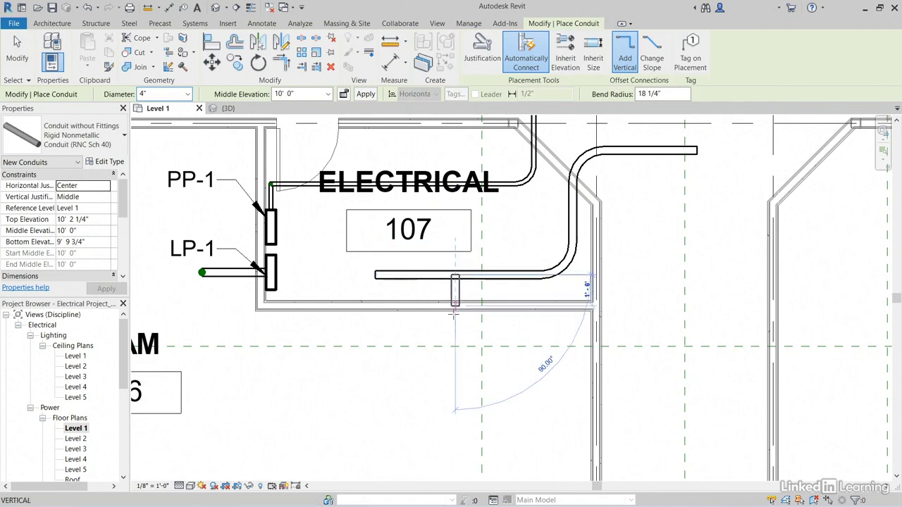
{"action": "left_click", "coordinate": [456, 407]}
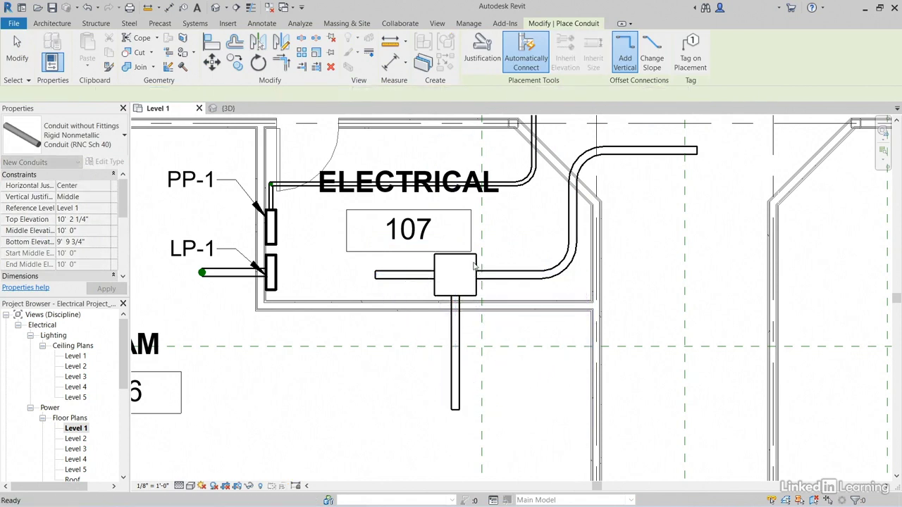
{"action": "key", "text": "Escape"}
{"action": "key", "text": "Escape"}
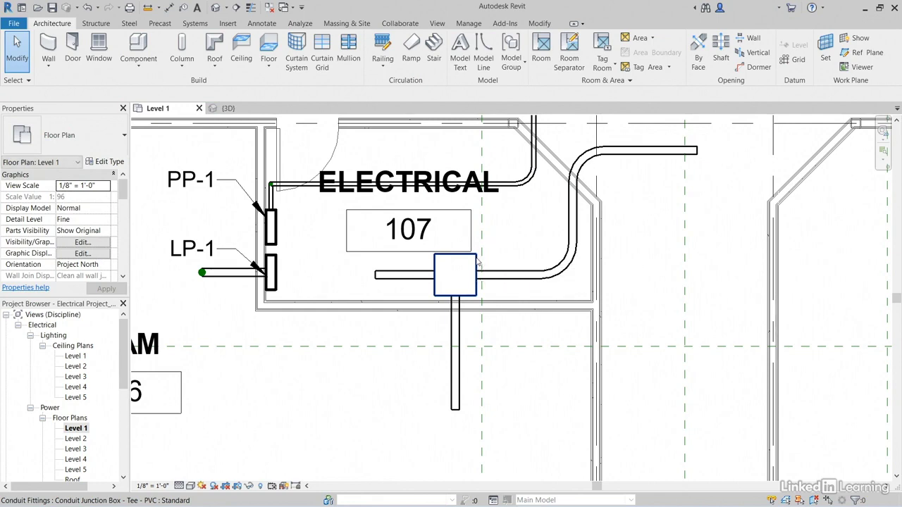
{"action": "middle_click_drag", "start_coordinate": [406, 345], "coordinate": [323, 376]}
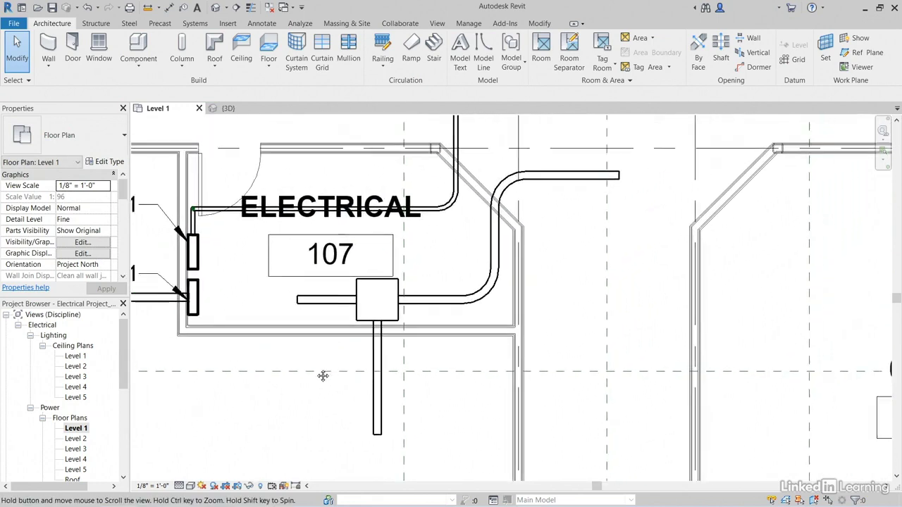
{"action": "scroll", "coordinate": [323, 376], "scroll_direction": "down", "scroll_amount": 3}
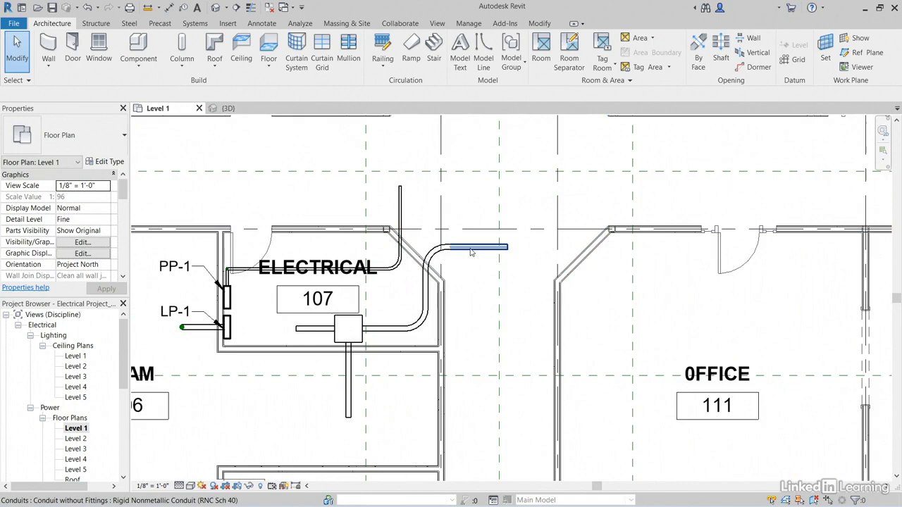
Create a similar 4-inch conduit rising north from room 107, then turning east.
{"action": "right_click", "coordinate": [470, 252]}
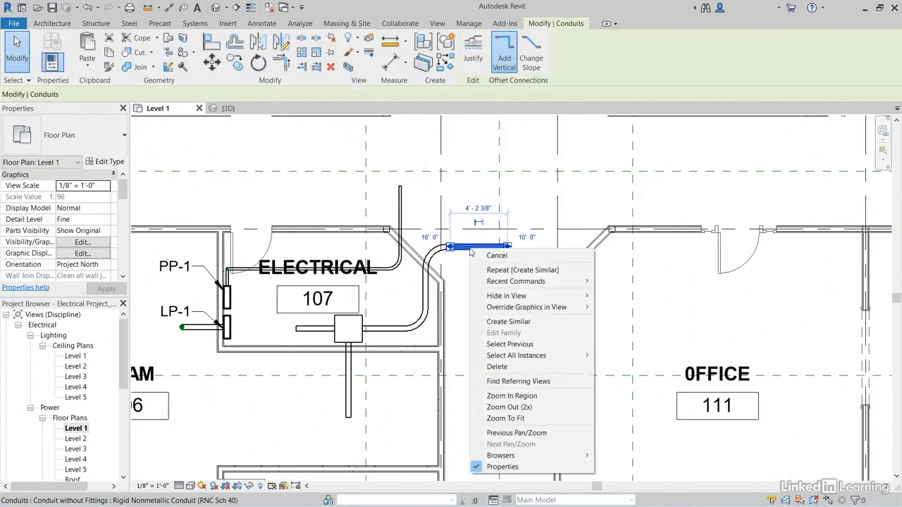
{"action": "left_click", "coordinate": [505, 322]}
{"action": "middle_click_drag", "start_coordinate": [492, 301], "coordinate": [511, 385]}
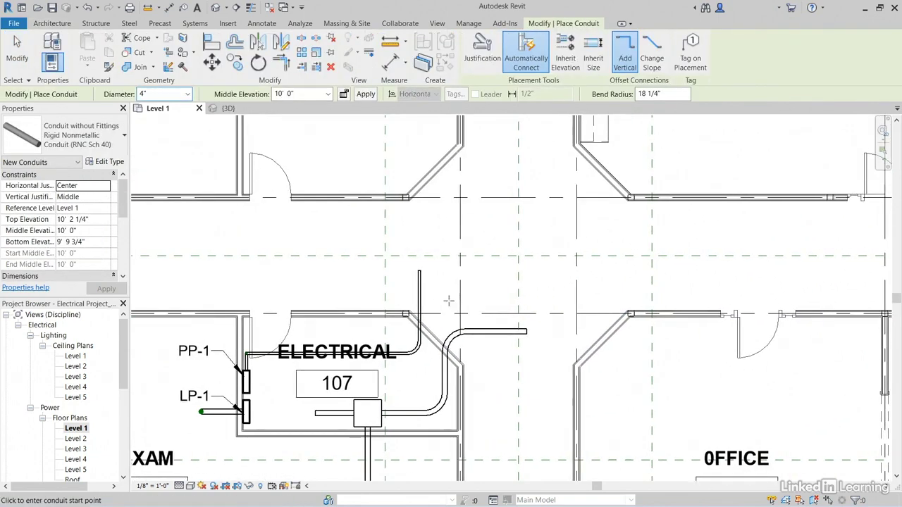
{"action": "left_click", "coordinate": [347, 331]}
{"action": "left_click", "coordinate": [346, 231]}
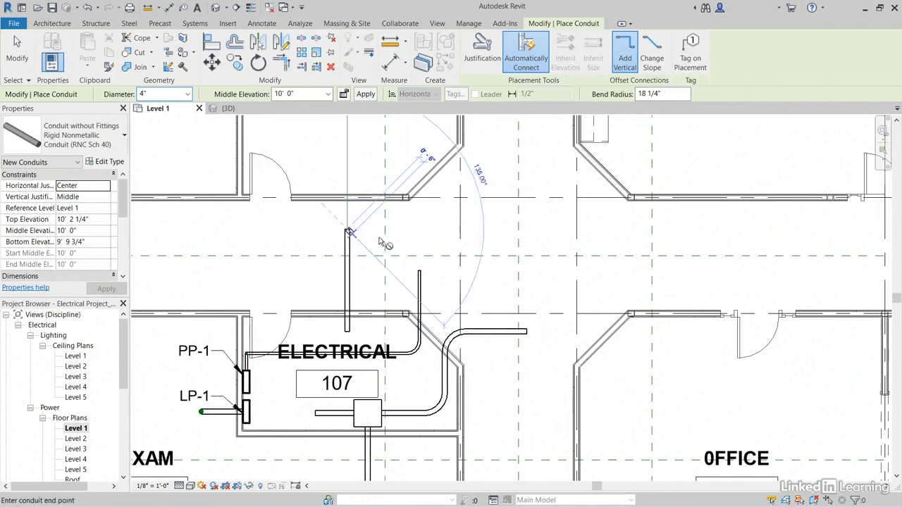
{"action": "left_click", "coordinate": [486, 229]}
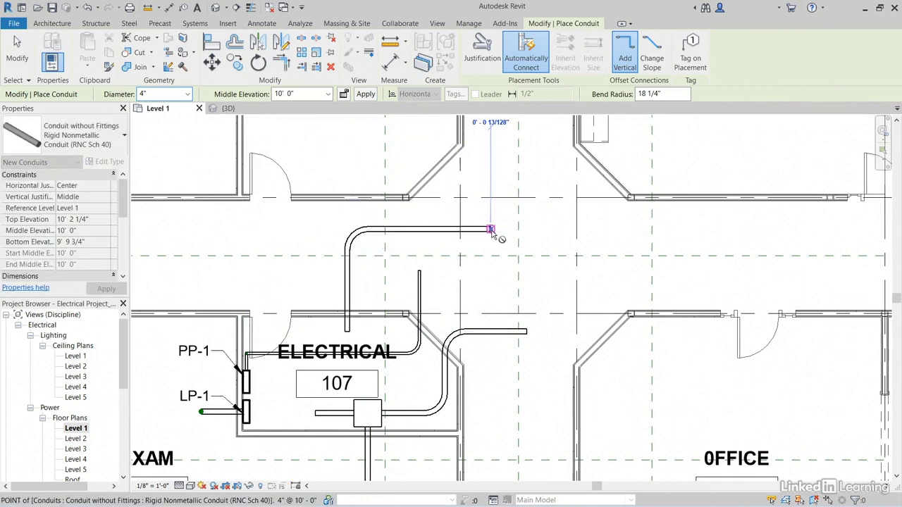
{"action": "key", "text": "Escape"}
{"action": "key", "text": "Escape"}
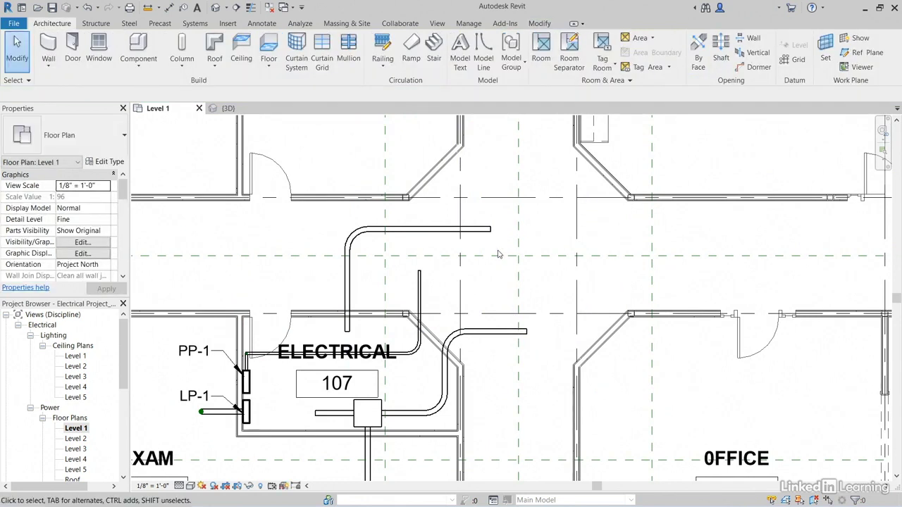
Create a parallel conduit alongside the whole north-rising bent run, following its bend east.
{"action": "left_click", "coordinate": [197, 25]}
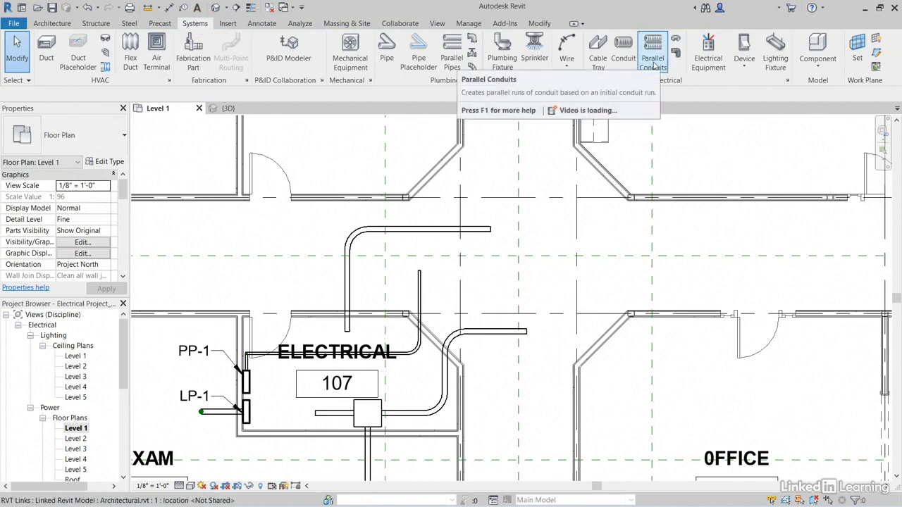
{"action": "left_click", "coordinate": [654, 65]}
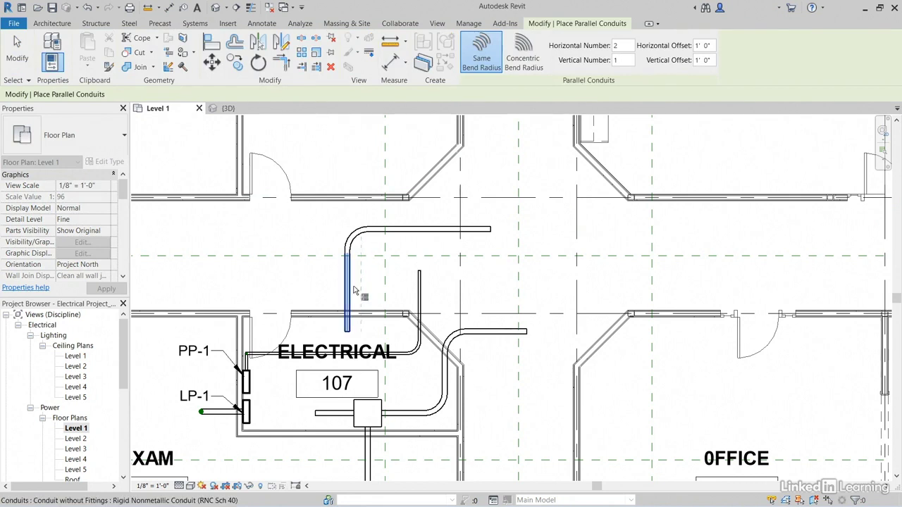
{"action": "key", "text": "Tab"}
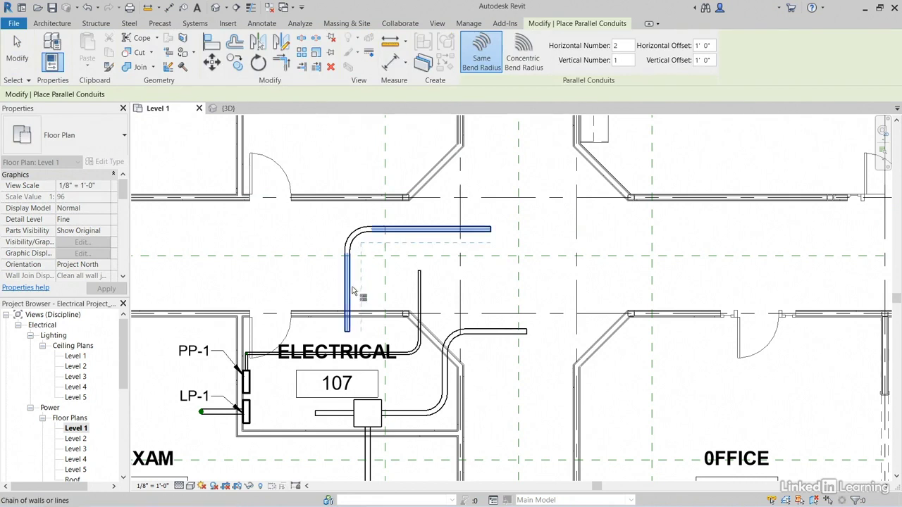
{"action": "left_click", "coordinate": [354, 291]}
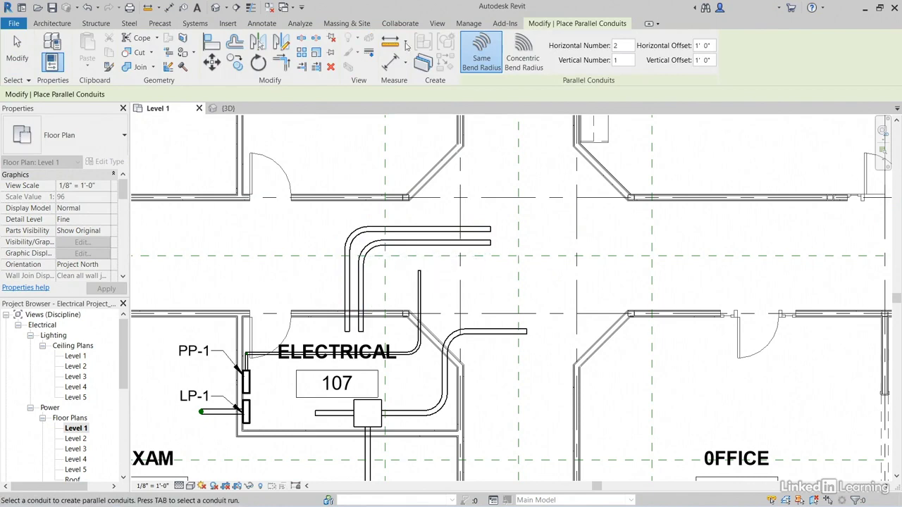
Review the parallel runs, junction box and branches in the {3D} view, then exit Parallel Conduits.
{"action": "left_click", "coordinate": [218, 8]}
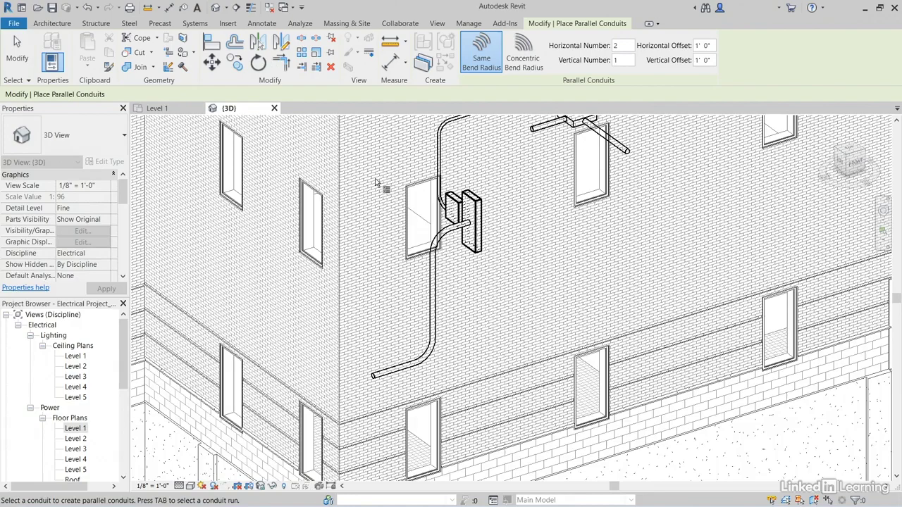
{"action": "scroll", "coordinate": [518, 200], "scroll_direction": "up", "scroll_amount": 6}
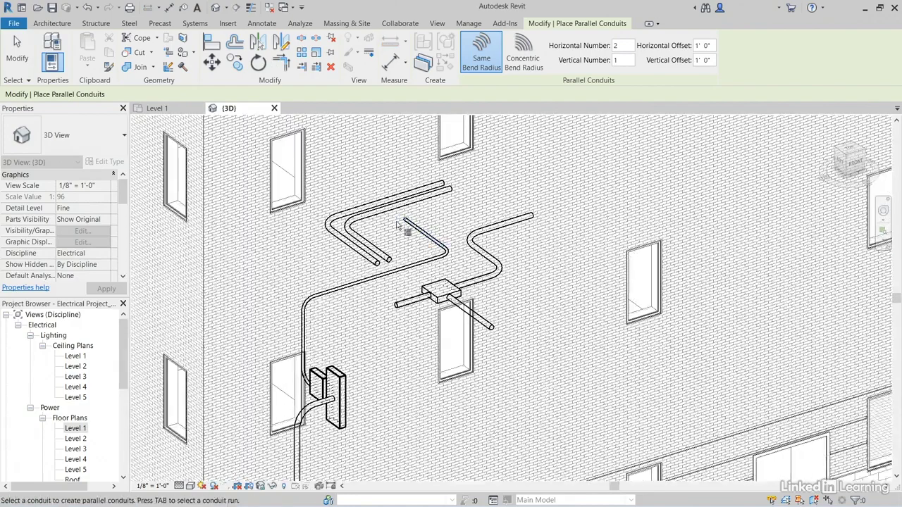
{"action": "scroll", "coordinate": [371, 244], "scroll_direction": "down", "scroll_amount": 5}
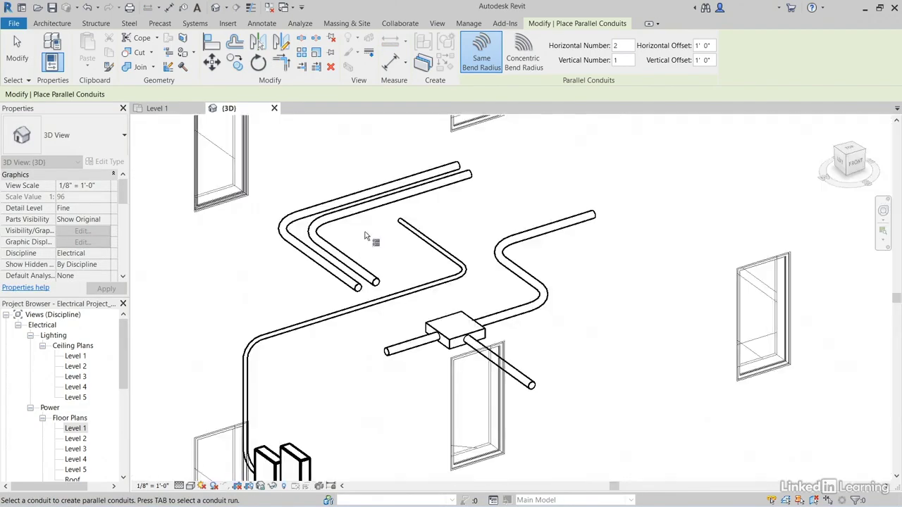
{"action": "scroll", "coordinate": [423, 282], "scroll_direction": "down", "scroll_amount": 3}
{"action": "key", "text": "Escape"}
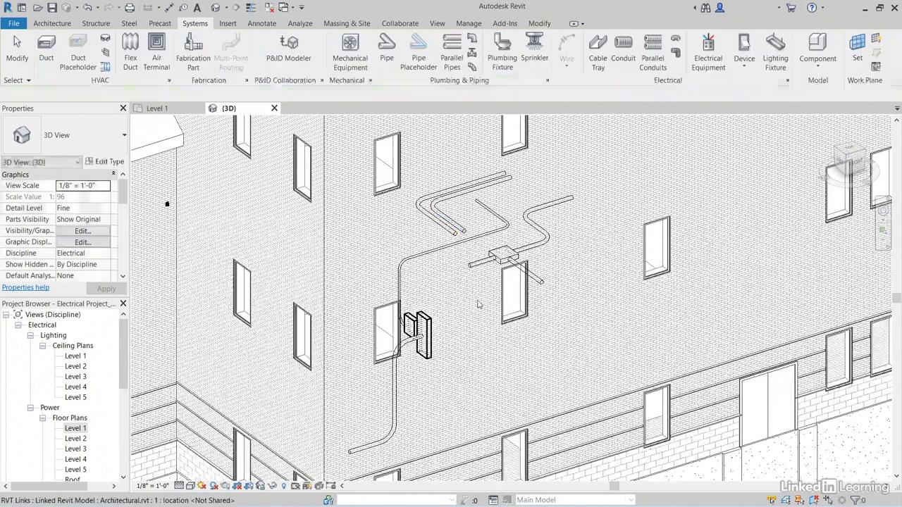